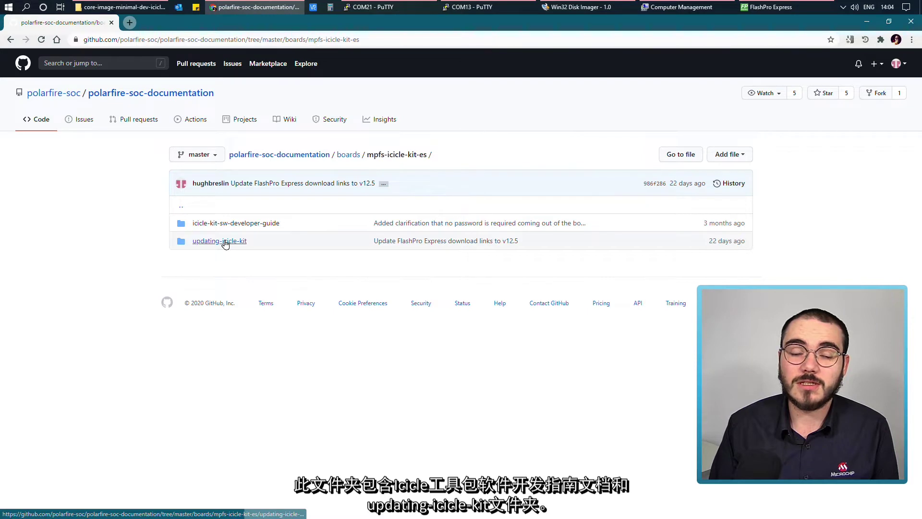
Open updating-icicle-kit-design-and-linux.md in the updating-icicle-kit folder and review its Programming Files and Linux Images Links section
click(224, 242)
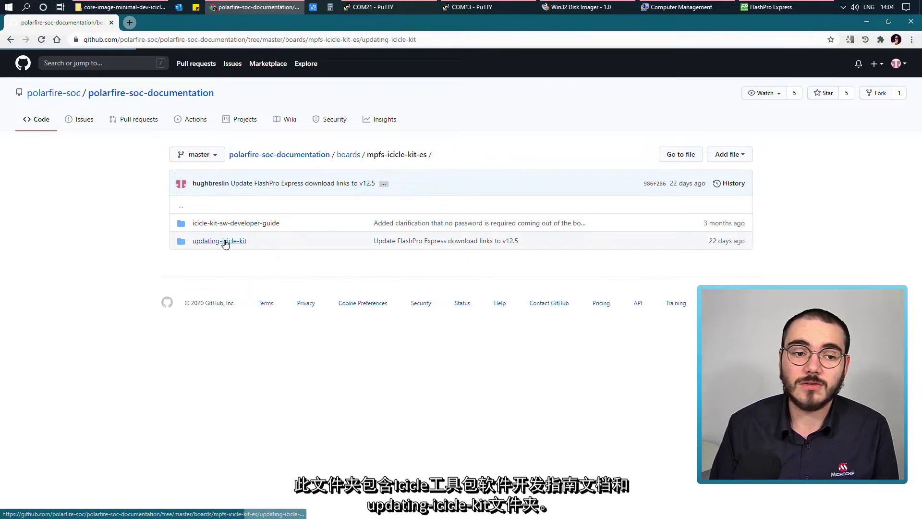
click(205, 243)
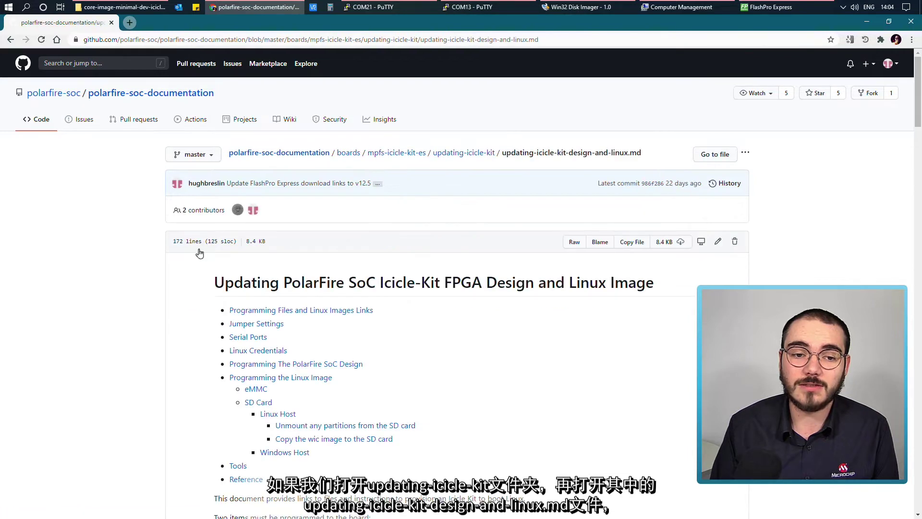
scroll(162, 318, down, 8)
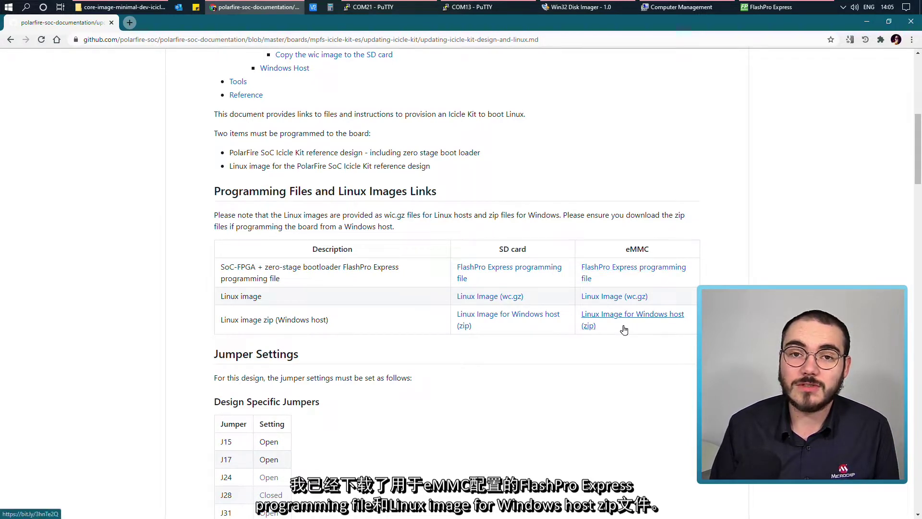
Switch to File Explorer and inspect the Icicle folder's extracted Icicle-Kit-1_3_0-HSS-0_99_11-emmc and core-image-minimal-dev-icicle-kit-es-20200812.wic folders
click(121, 7)
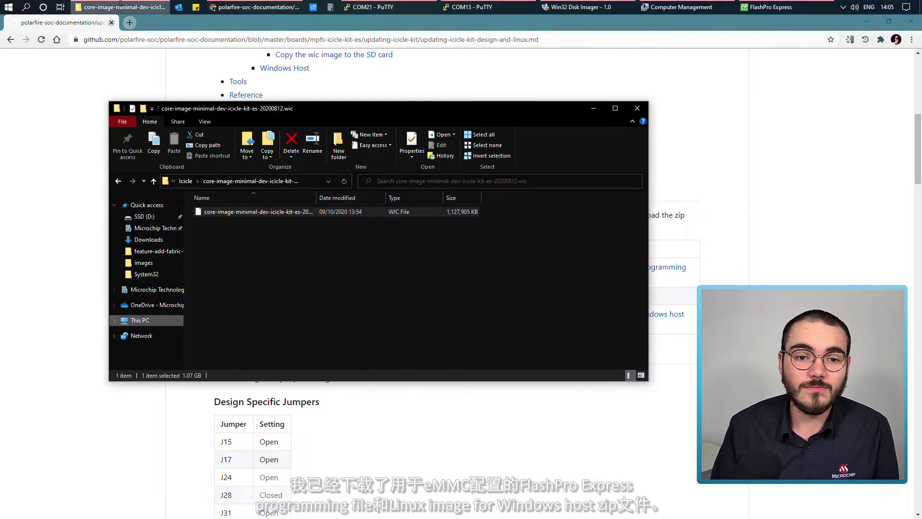
click(185, 181)
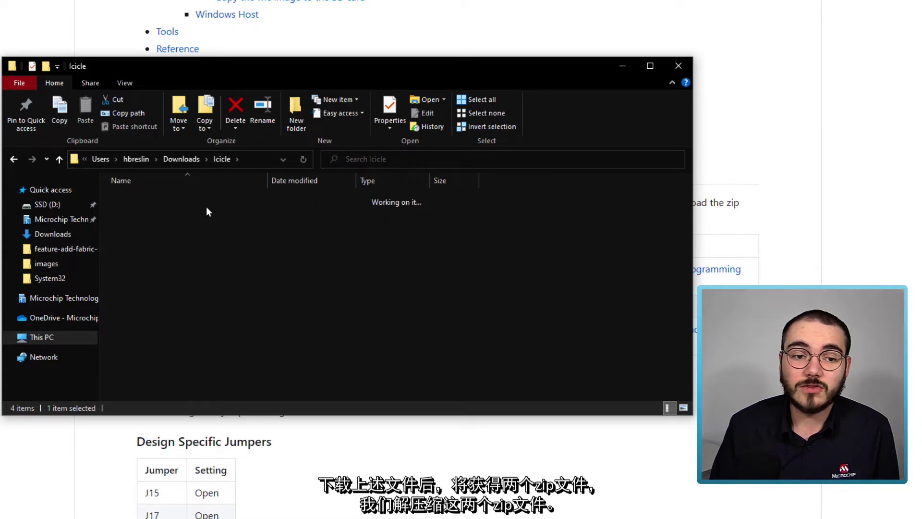
double_click(202, 201)
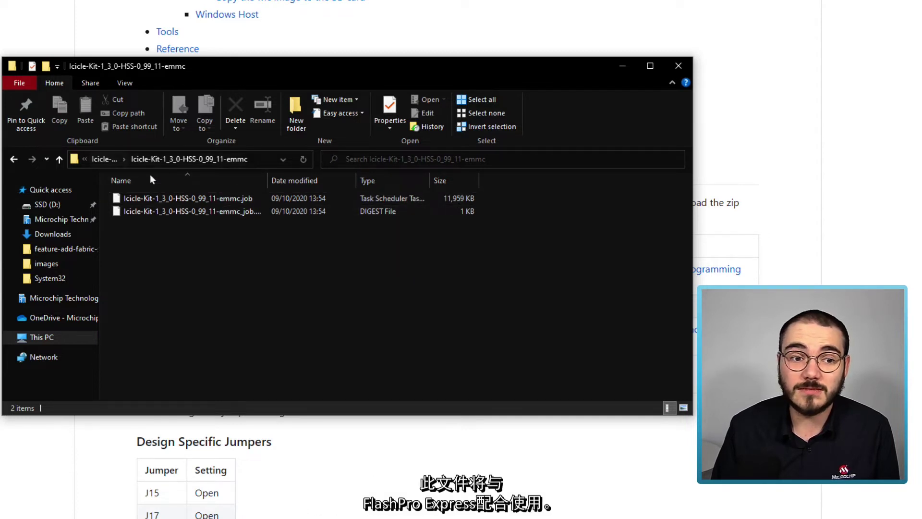
click(105, 158)
click(107, 156)
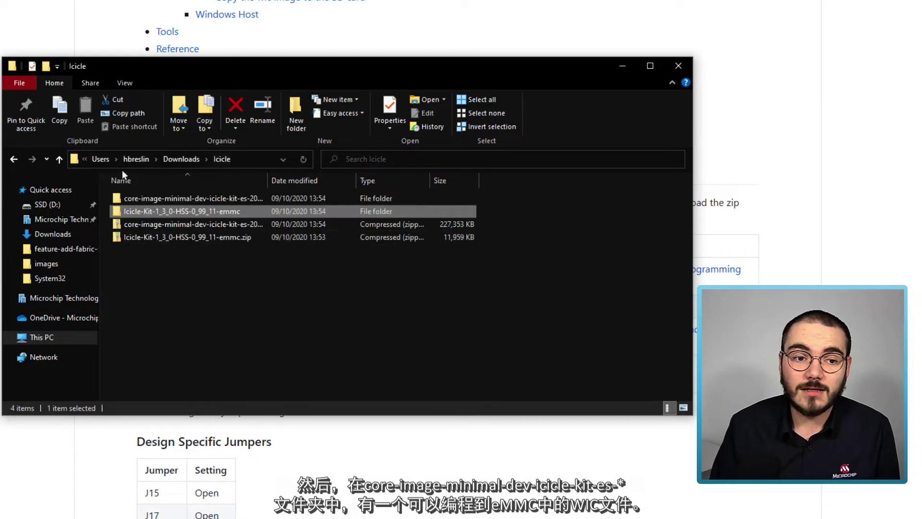
mouse_move(155, 203)
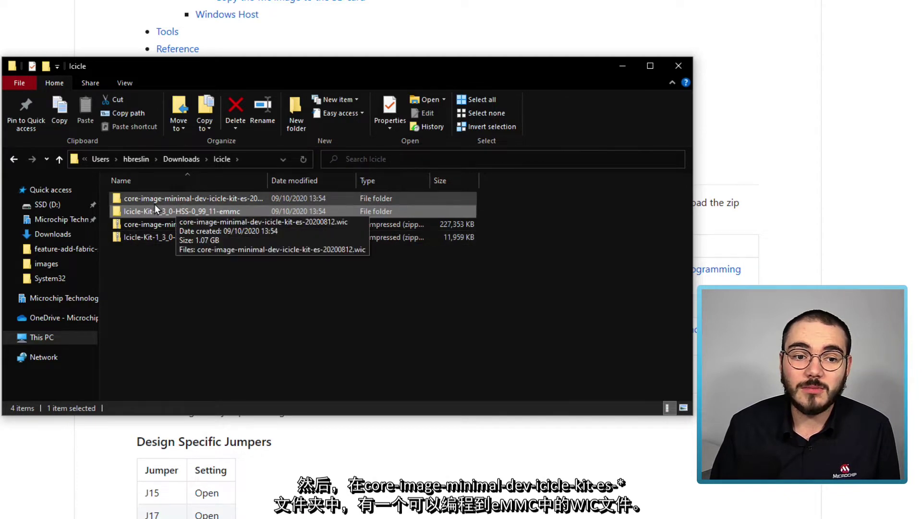
double_click(234, 200)
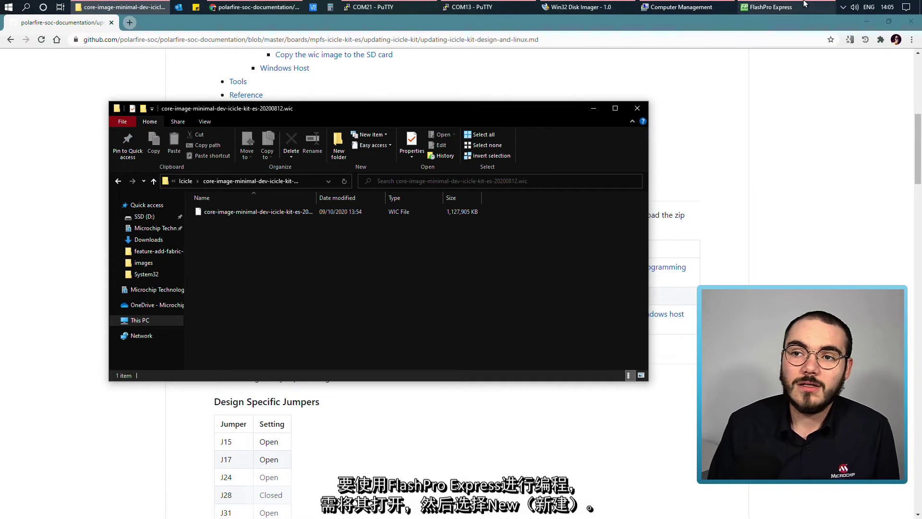
In FlashPro Express, create a job project from Icicle-Kit-1_3_0-HSS-0_99_11-emmc.job in D:\scratch\fpe and run the PROGRAM action on the board
click(805, 5)
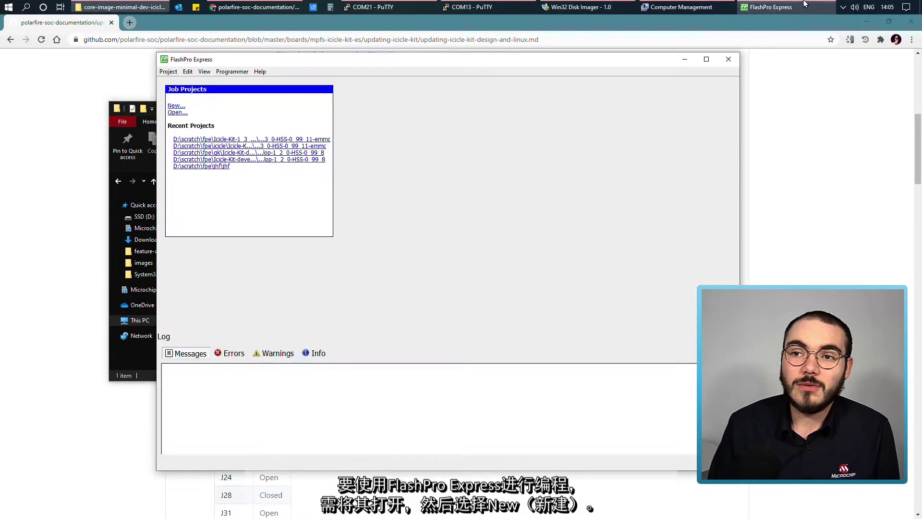
click(173, 107)
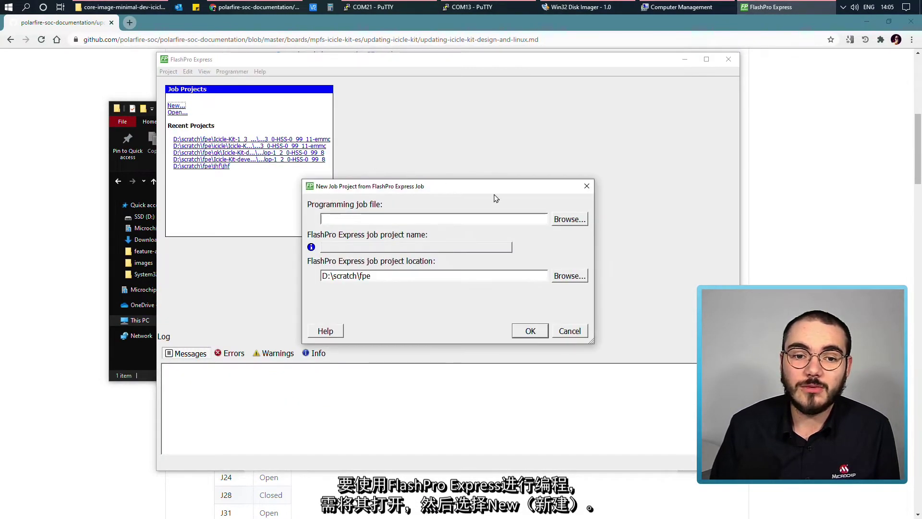
click(576, 219)
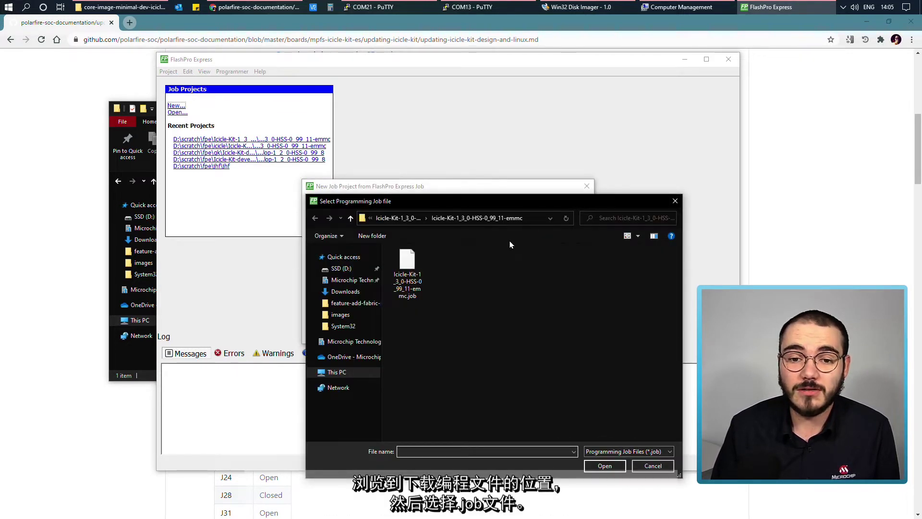
click(396, 294)
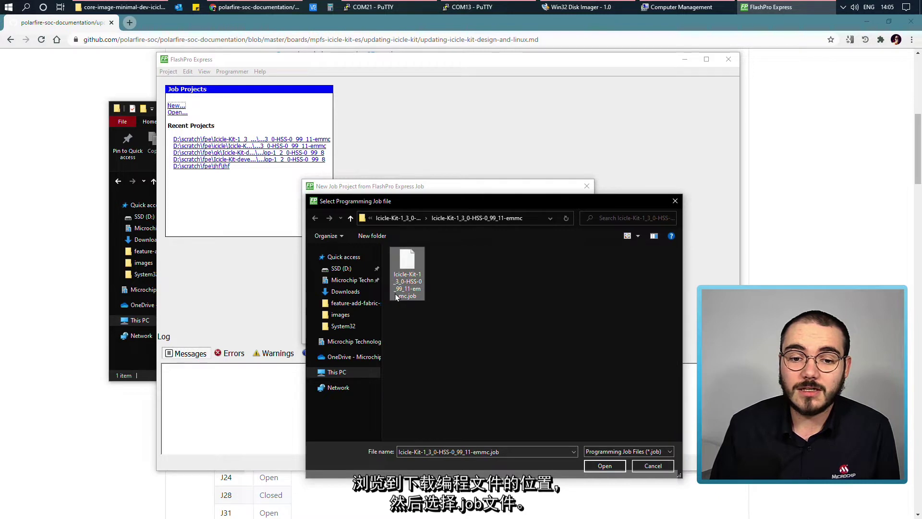
click(603, 466)
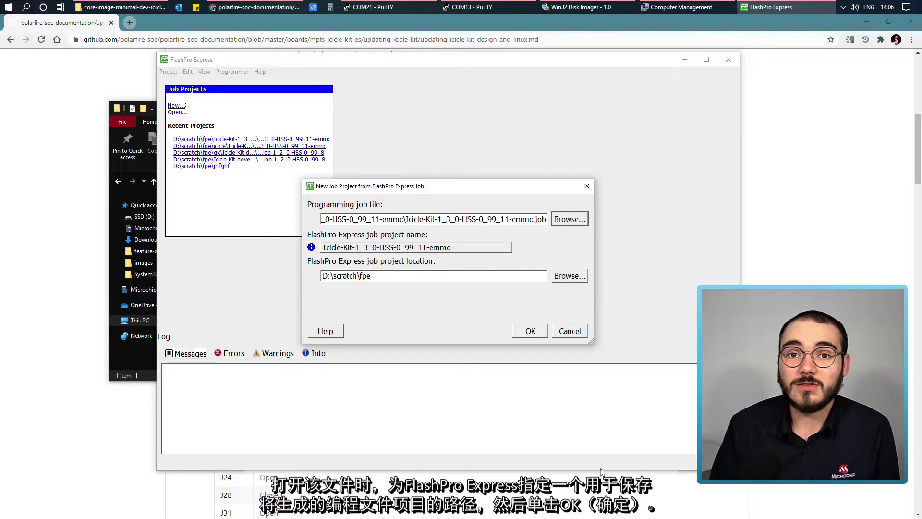
click(530, 331)
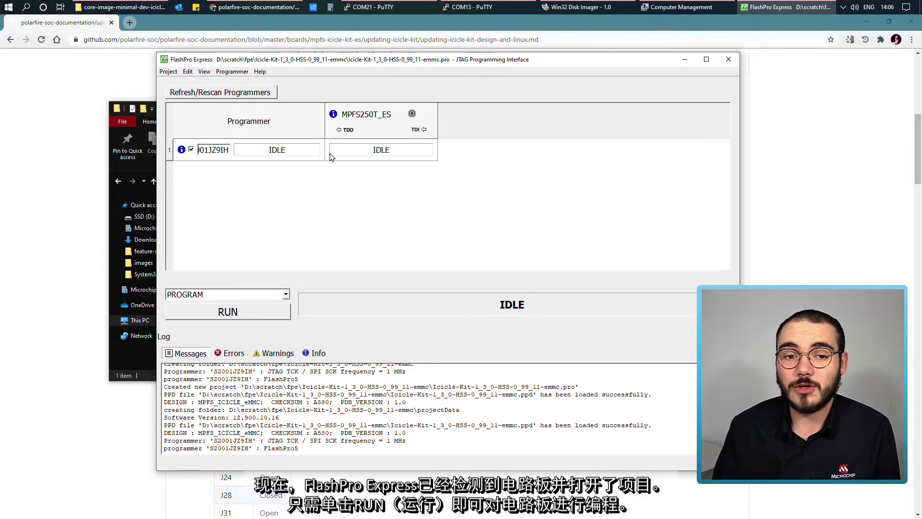
click(251, 312)
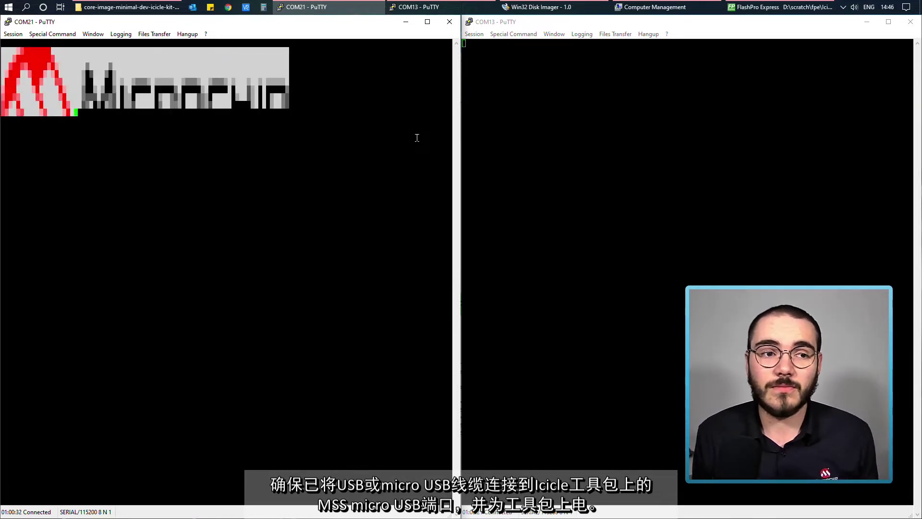
Interrupt the HSS boot in the COM21 PuTTY terminal and list the supported commands with help, highlighting USBDMSC
key(space)
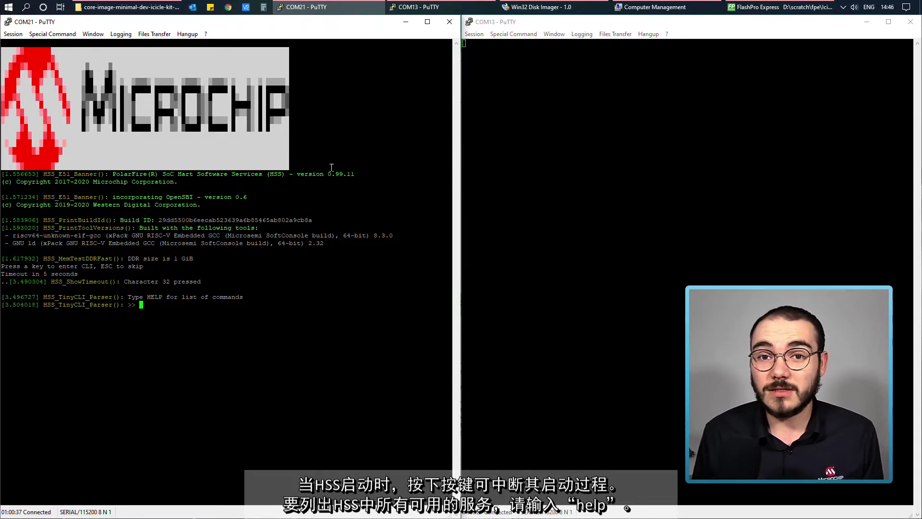
text(help)
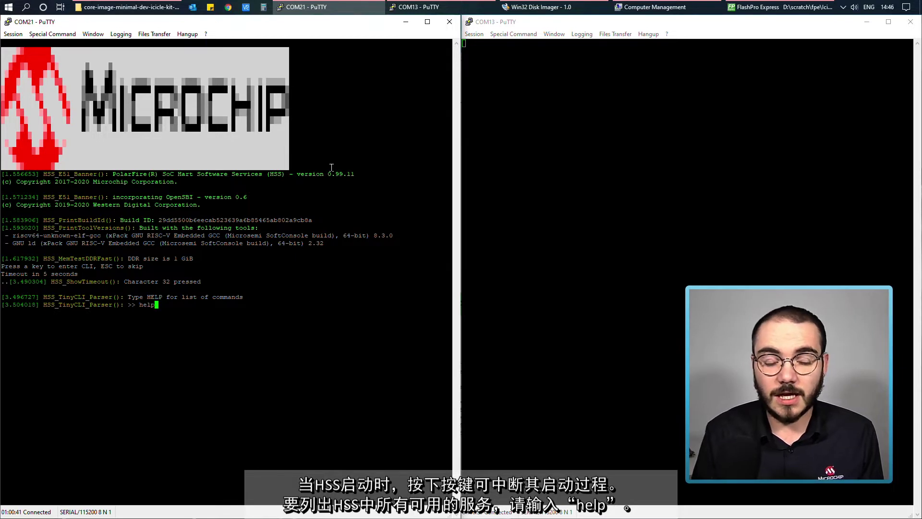
key(Return)
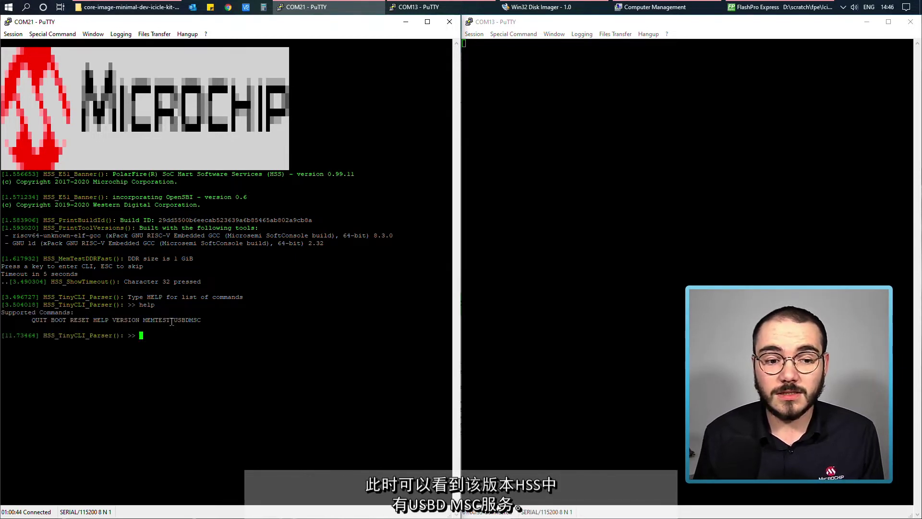
drag(174, 322, 210, 321)
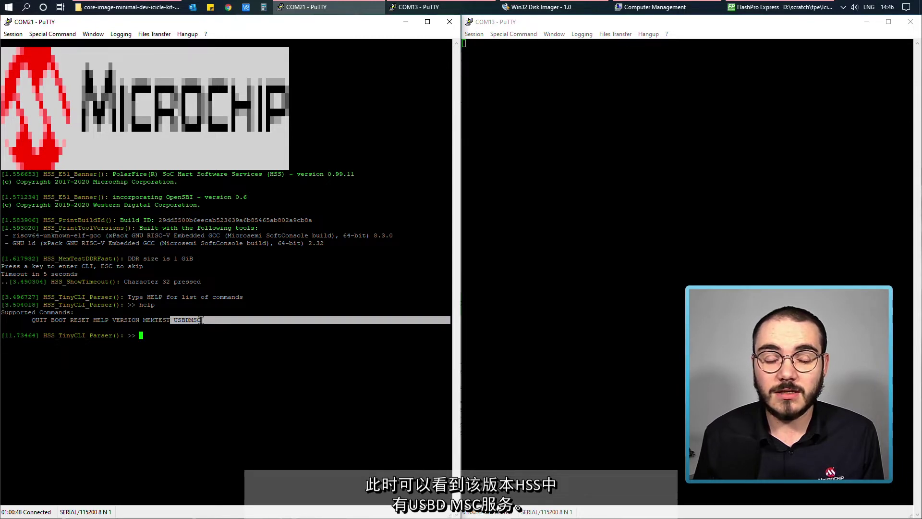
Run the usbdmsc command at the HSS prompt to expose the eMMC as a USB drive
double_click(215, 339)
text(u)
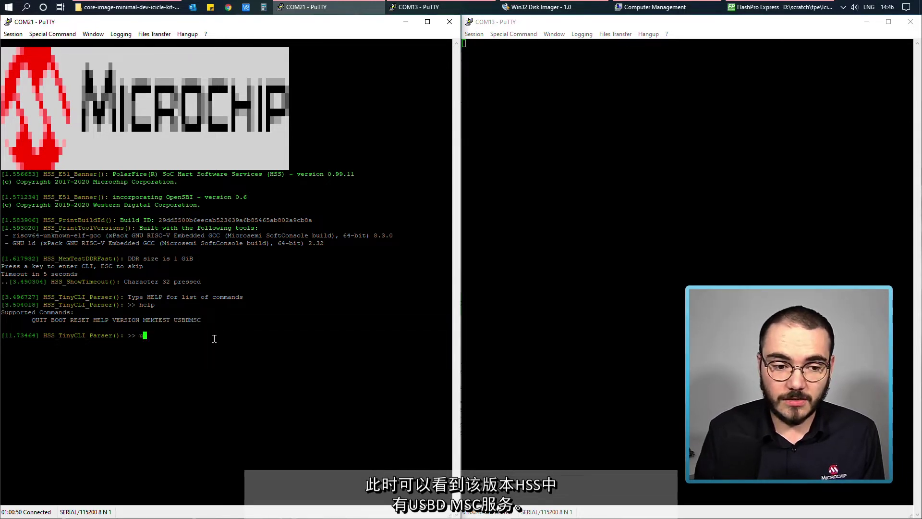
text(sbdmsc)
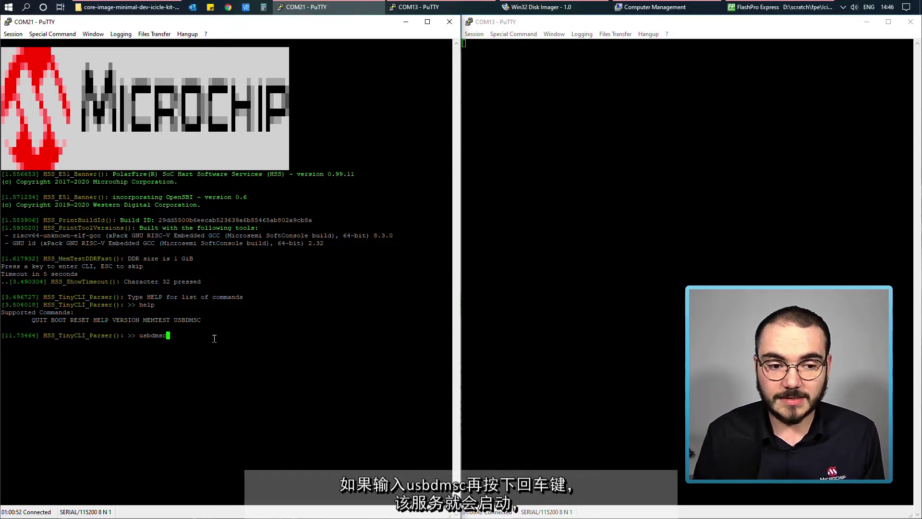
key(Return)
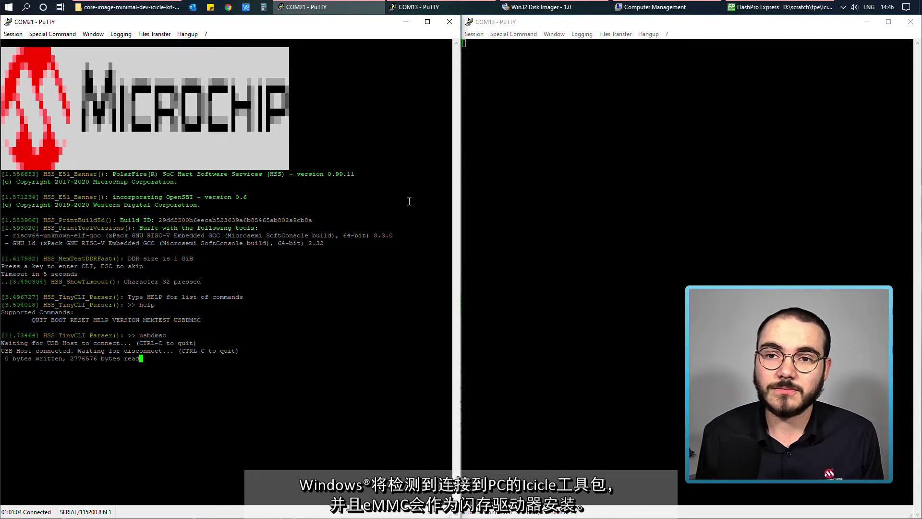
Switch to Computer Management and examine the partitions of removable Disk 2 in Disk Management
click(661, 6)
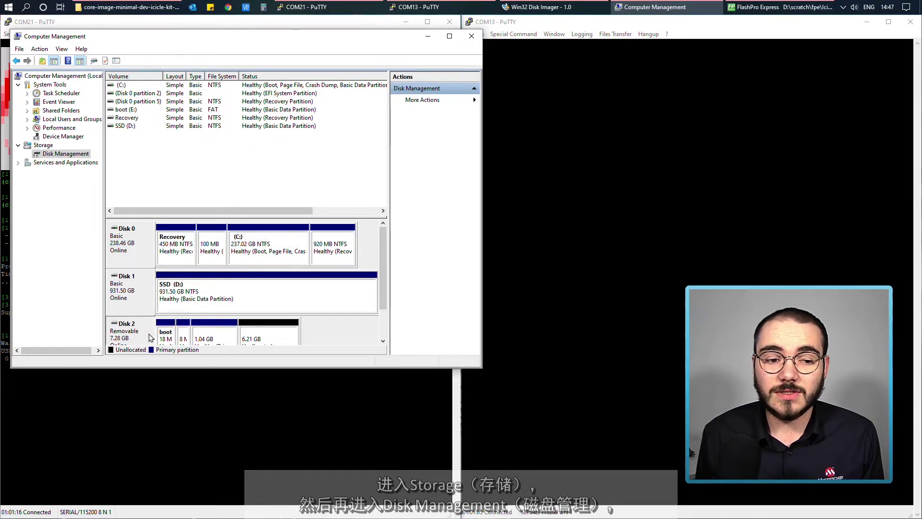
drag(384, 243, 384, 337)
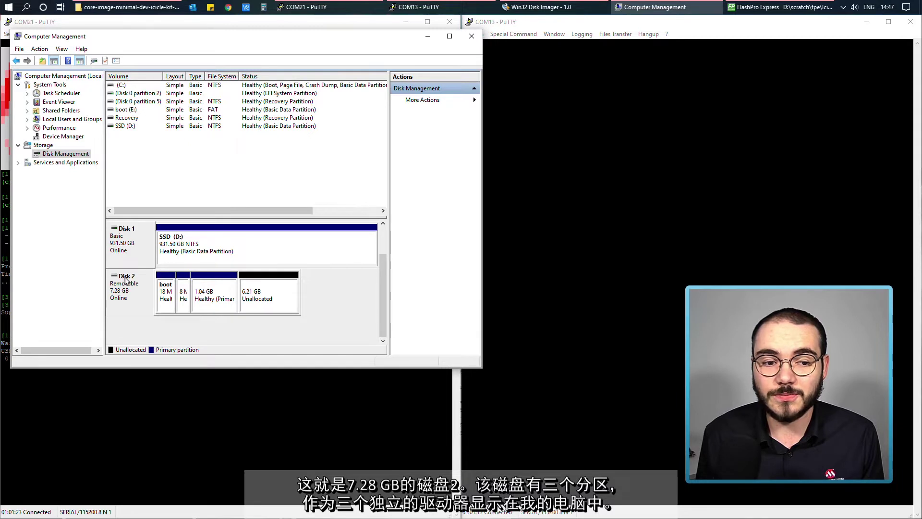
click(169, 293)
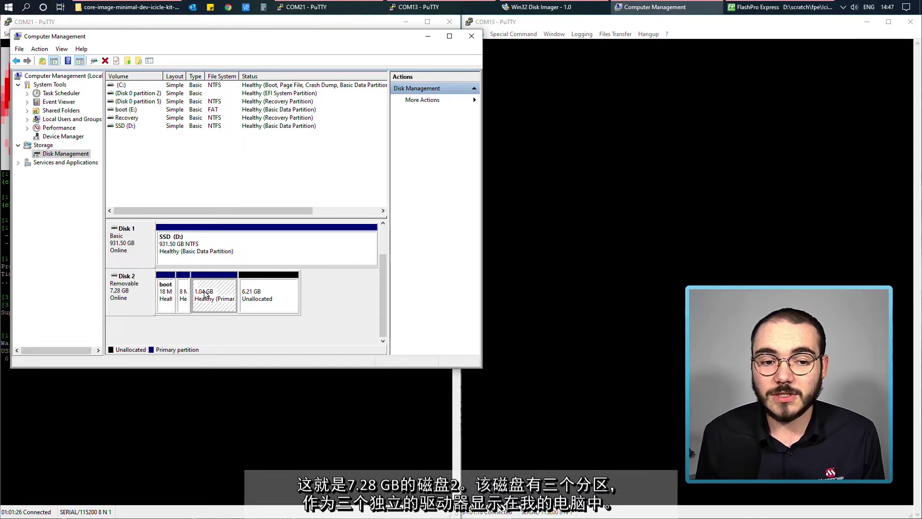
Check the drives boot (E:), USB Drive (F:) and USB Drive (G:) under This PC in File Explorer, and minimize it
click(124, 5)
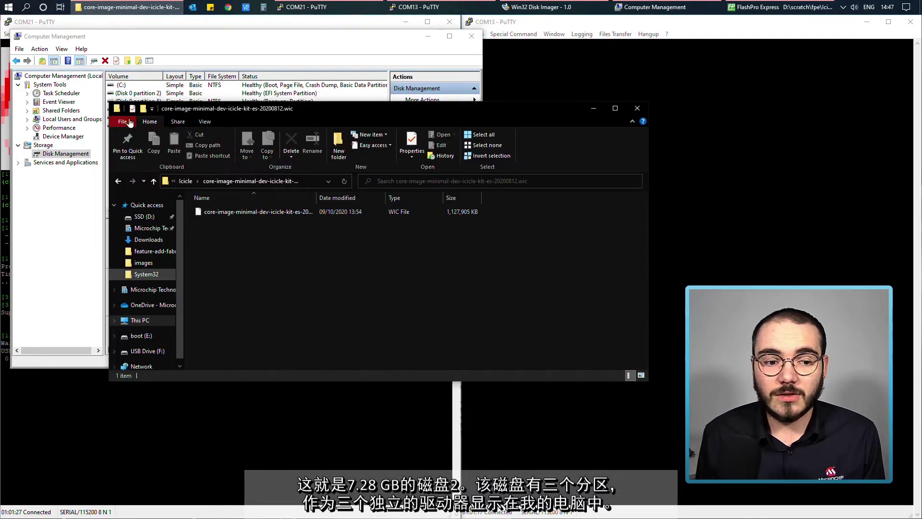
click(140, 319)
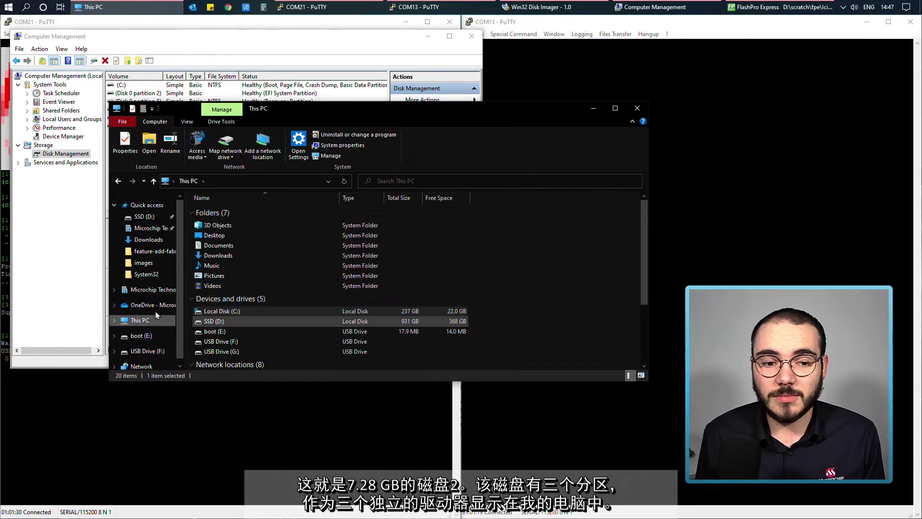
shift+click(239, 298)
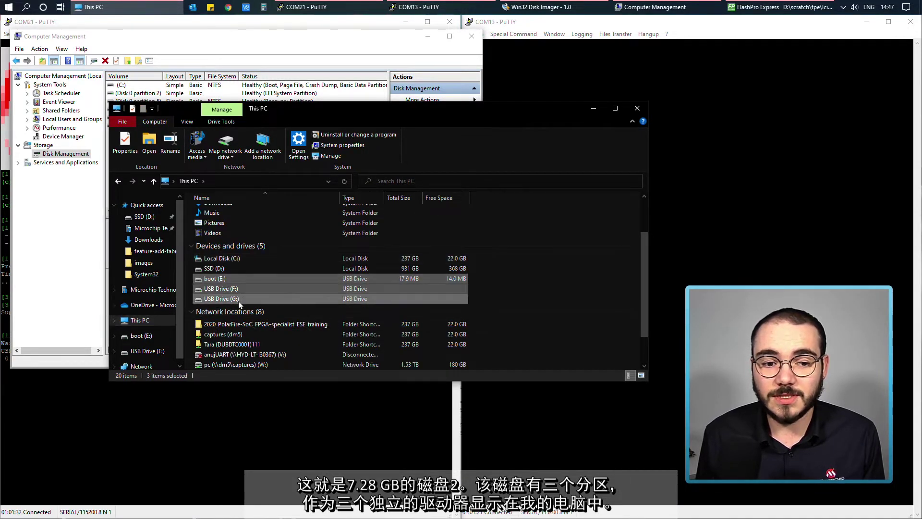
click(594, 108)
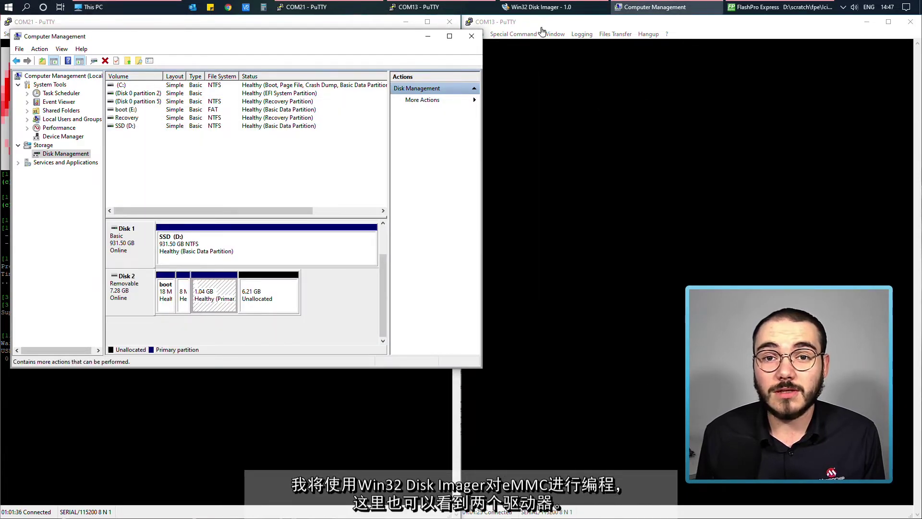
Switch to Win32 Disk Imager and inspect the available target devices
mouse_move(528, 8)
click(522, 50)
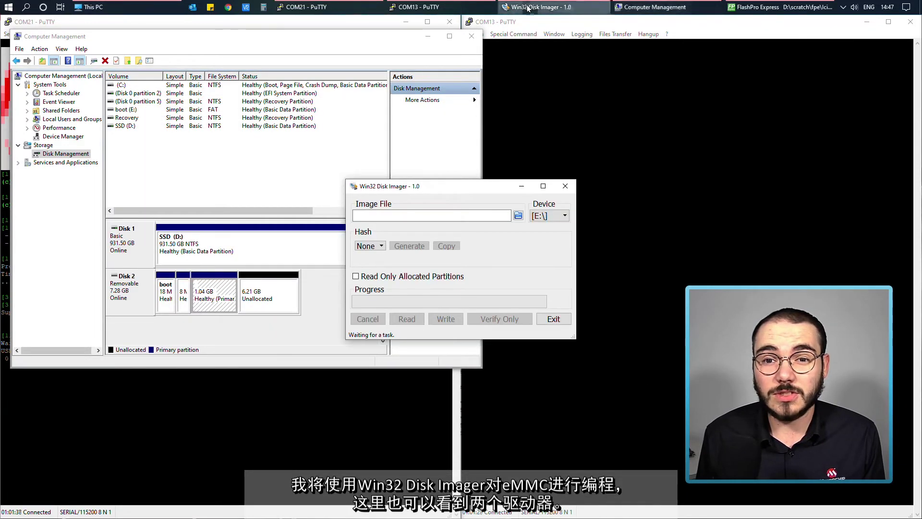
click(564, 216)
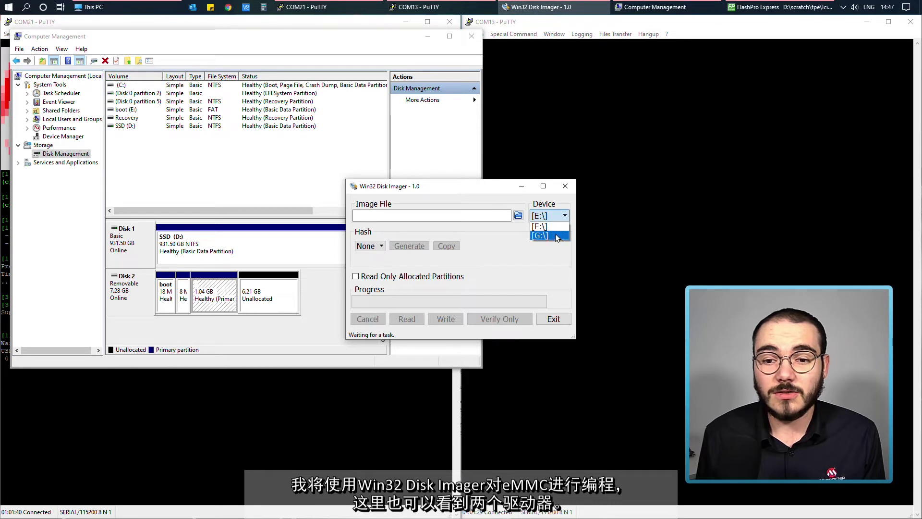
Switch to Computer Management and delete the 1.04 GB, 8 MB and boot (E:) partitions from removable Disk 2
click(330, 164)
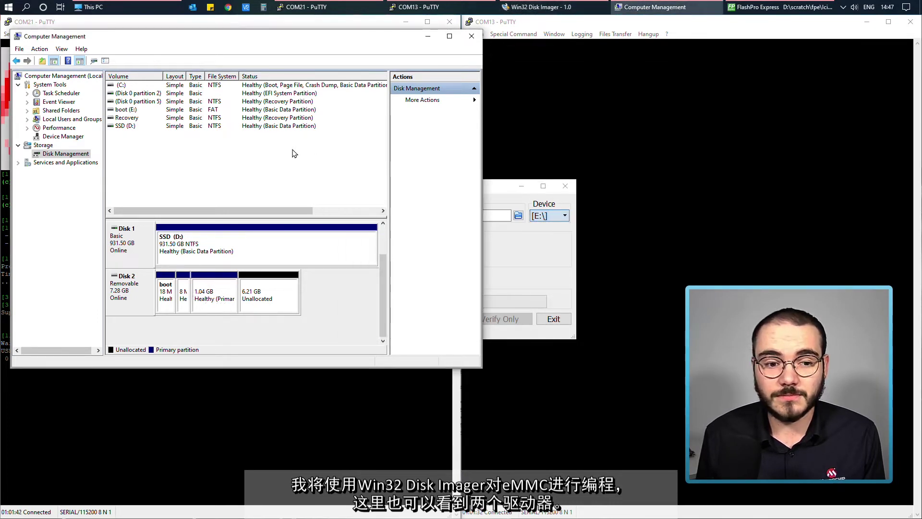
right_click(205, 291)
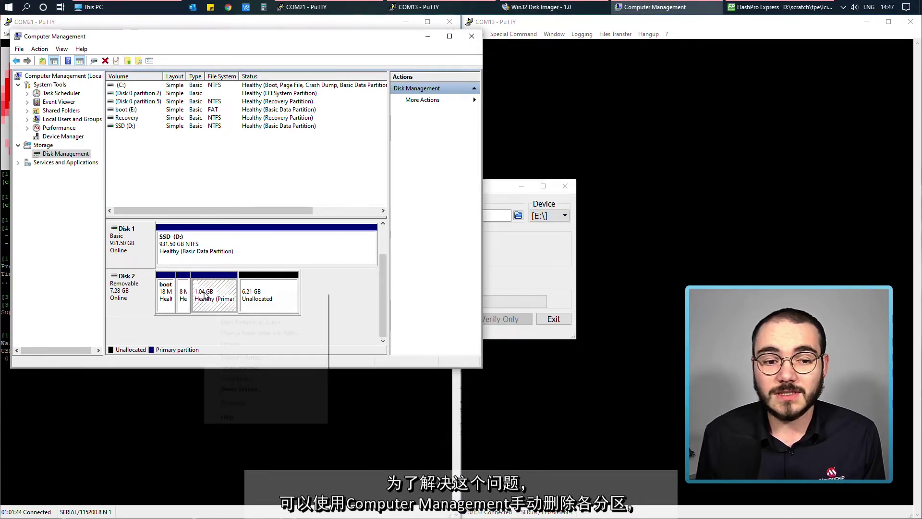
click(240, 389)
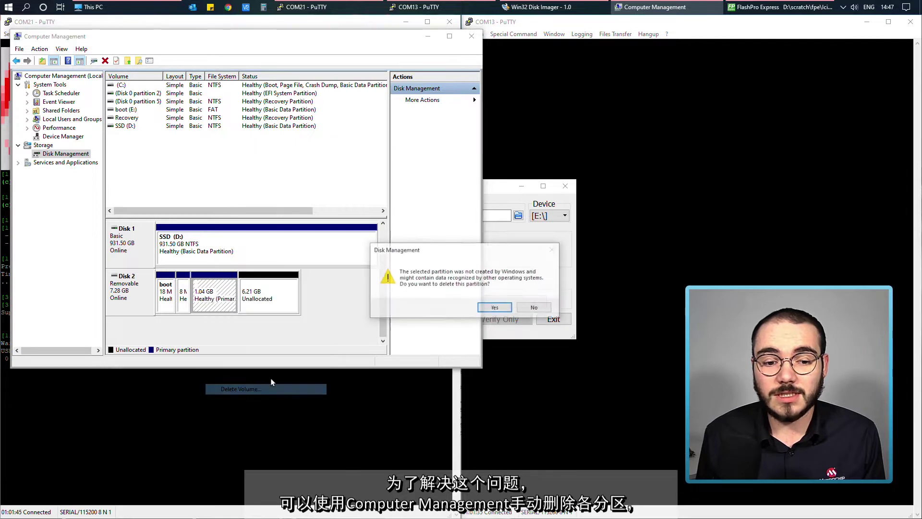
click(495, 308)
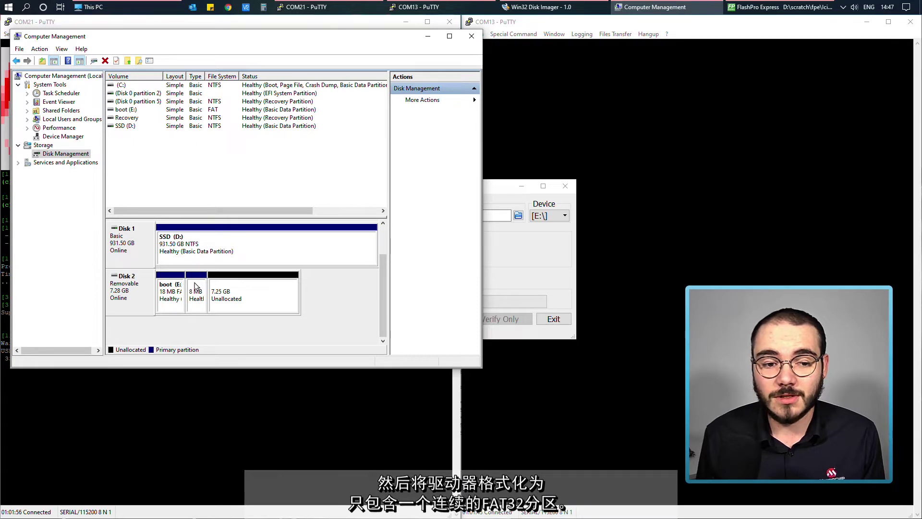
right_click(195, 287)
click(219, 371)
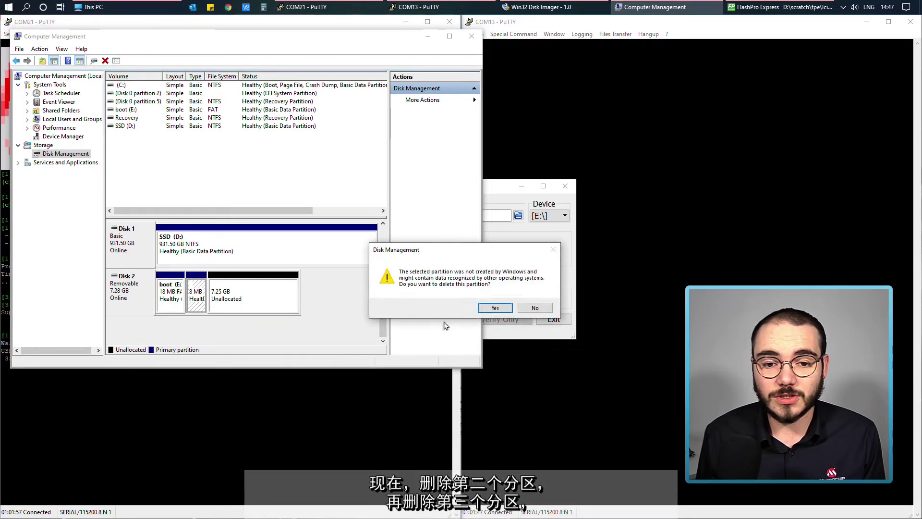
click(485, 309)
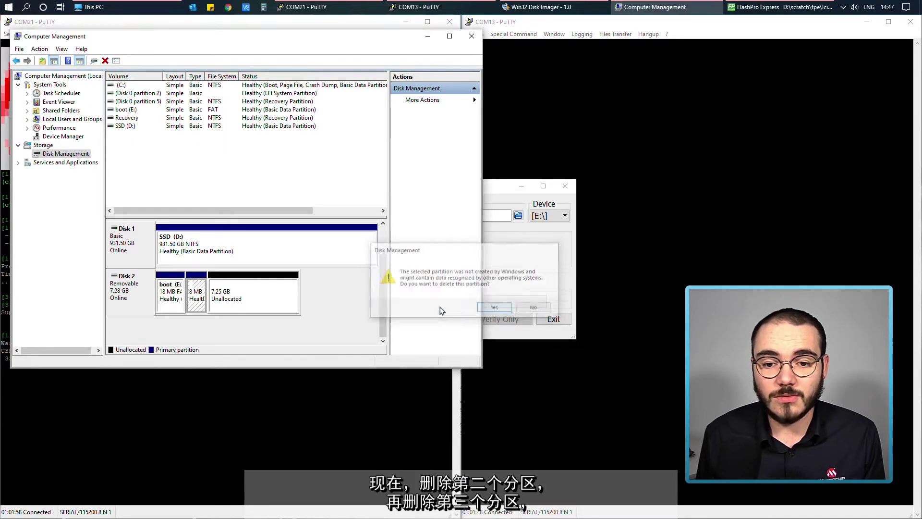
right_click(185, 301)
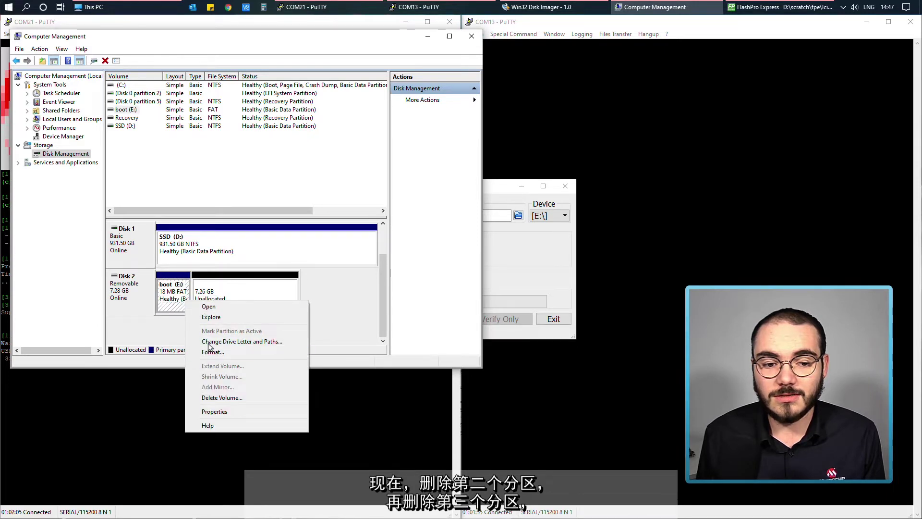
click(221, 397)
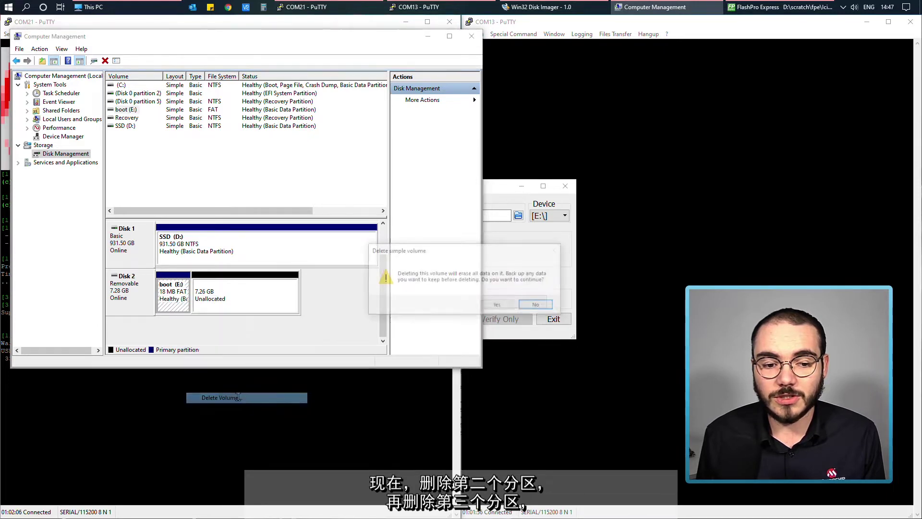
click(496, 306)
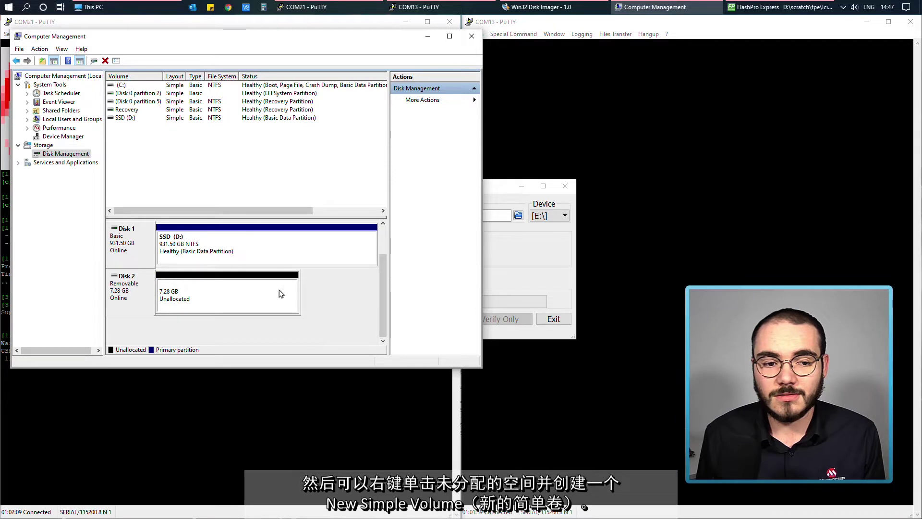
Create a new simple volume on Disk 2's unallocated space with the default settings: 7456 MB, FAT32, label New Volume, quick format
right_click(255, 298)
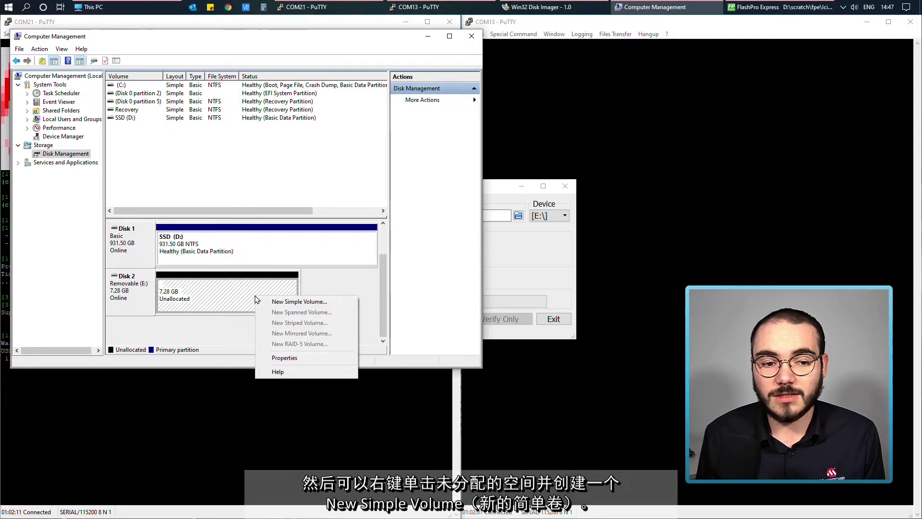
click(313, 302)
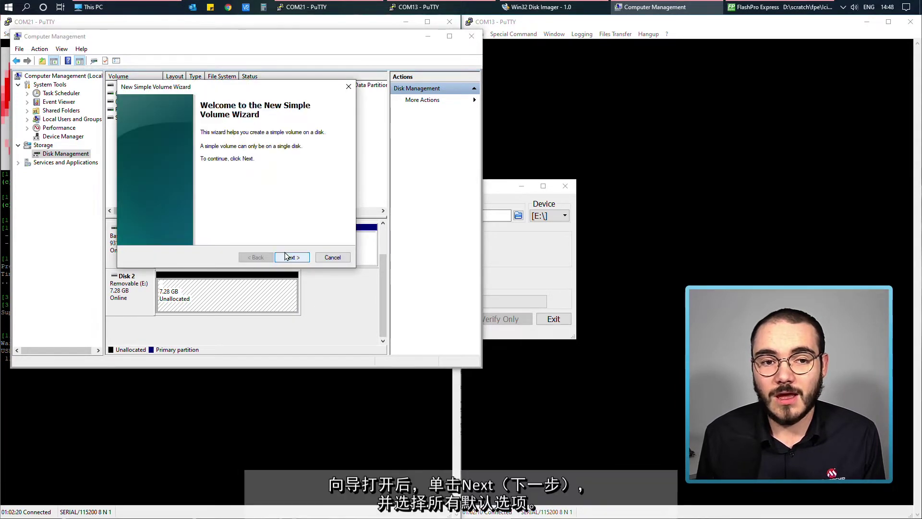
click(290, 257)
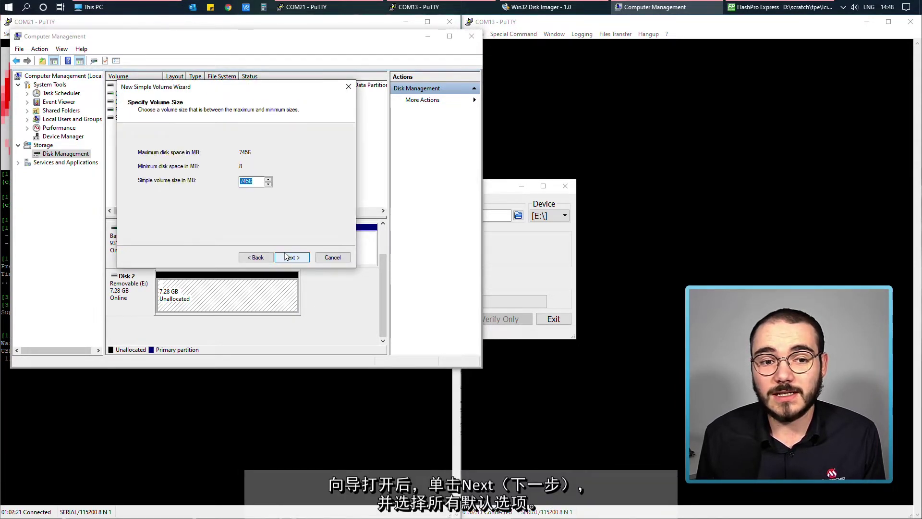
click(290, 257)
click(287, 257)
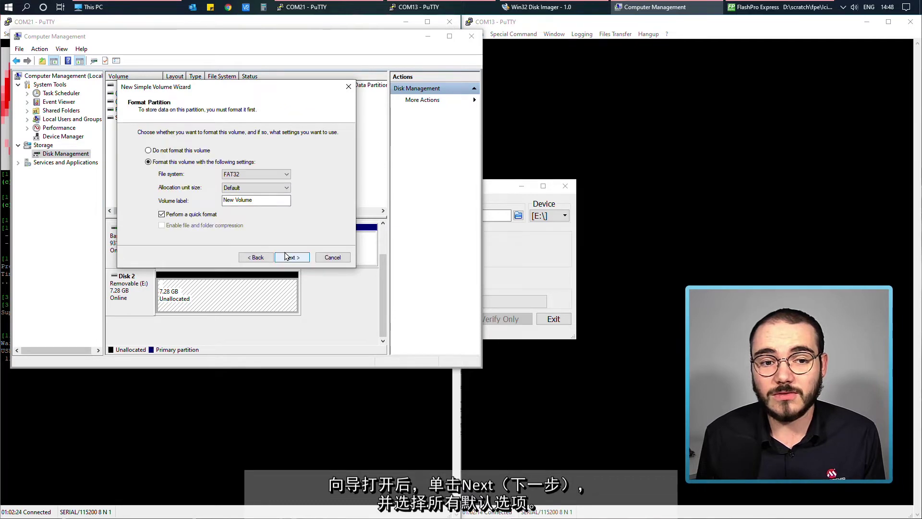
click(288, 257)
click(290, 256)
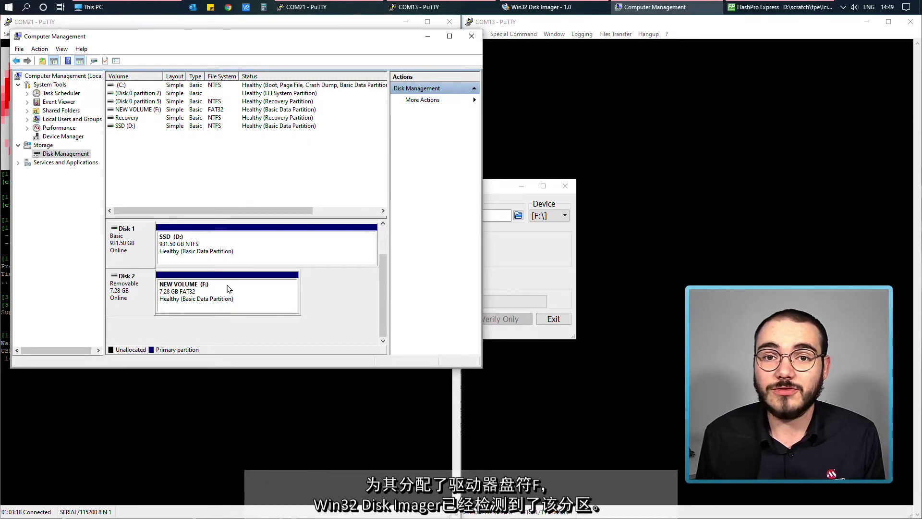
Minimize Computer Management and load core-image-minimal-dev-icicle-kit-es-20200812.wic from the Downloads Icicle folder into Win32 Disk Imager, showing all file types
click(515, 285)
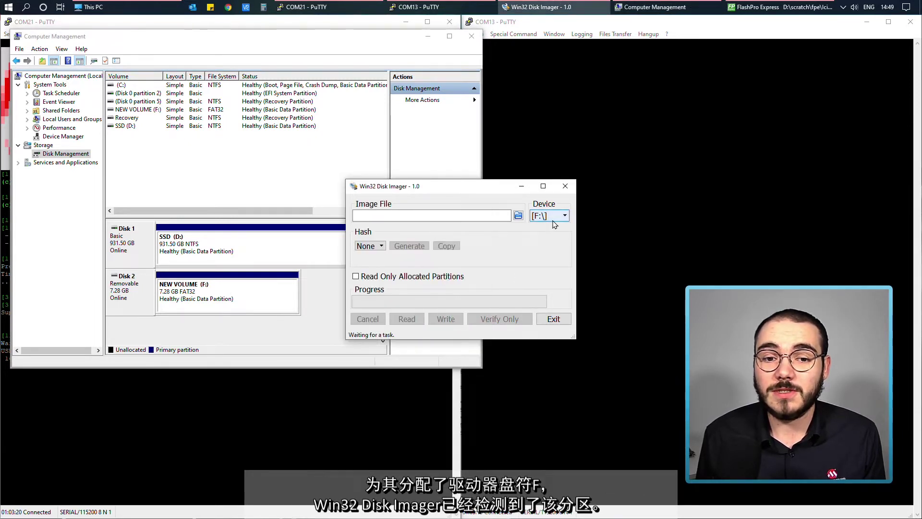
click(428, 36)
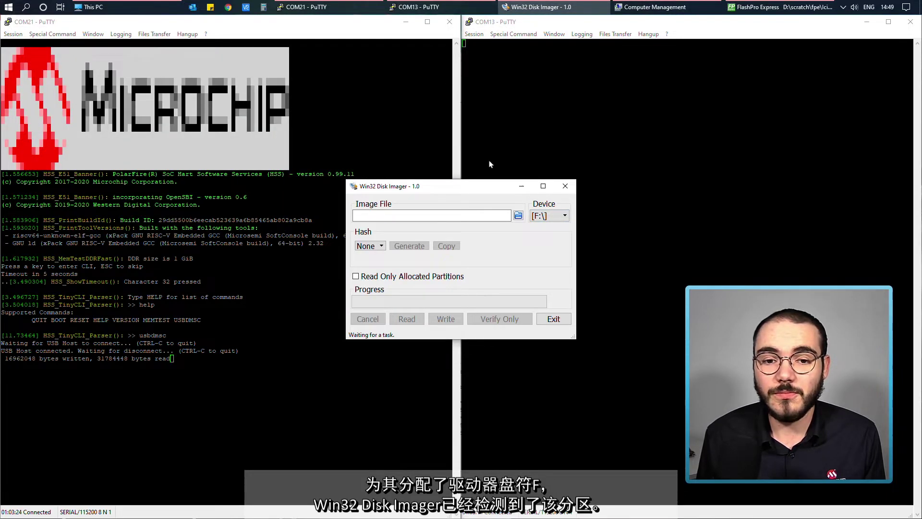
click(518, 216)
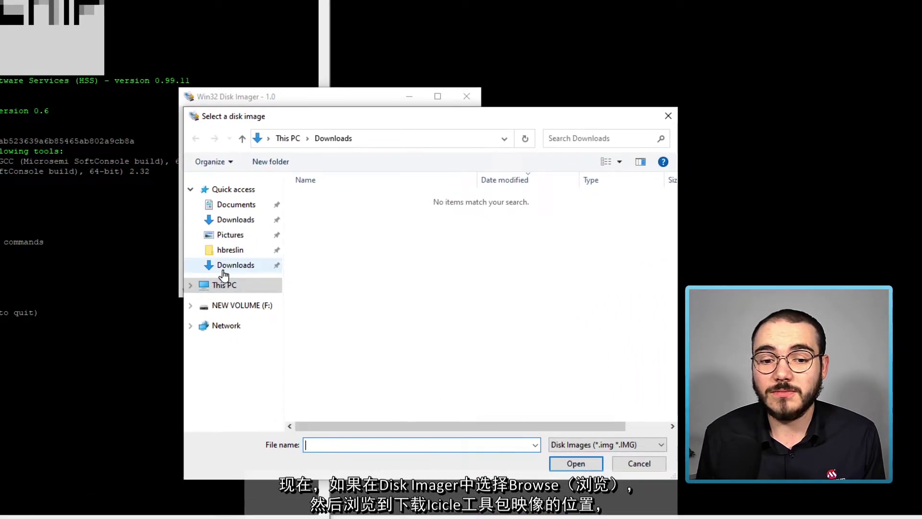
click(223, 267)
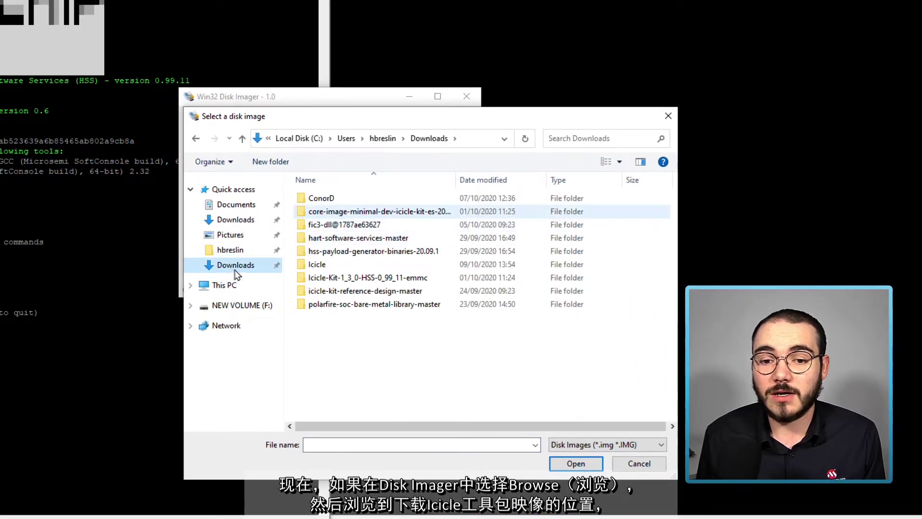
double_click(327, 264)
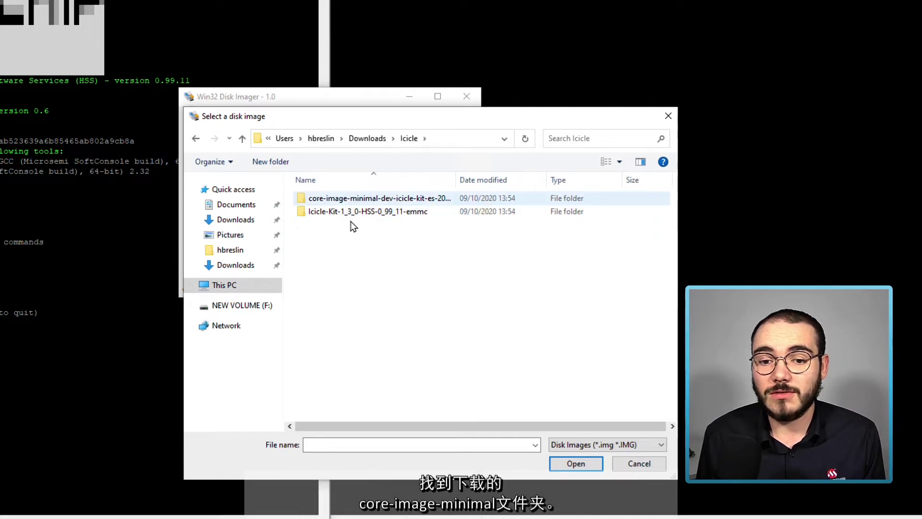
double_click(403, 199)
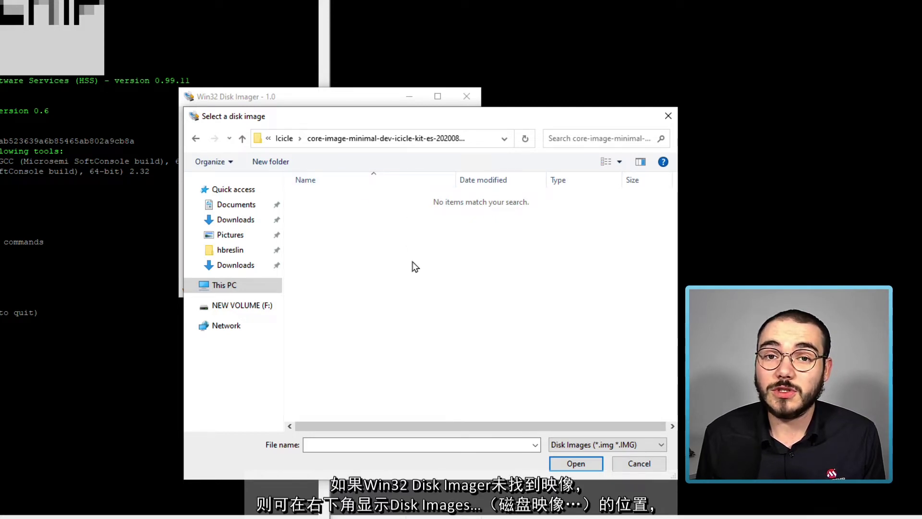
click(575, 442)
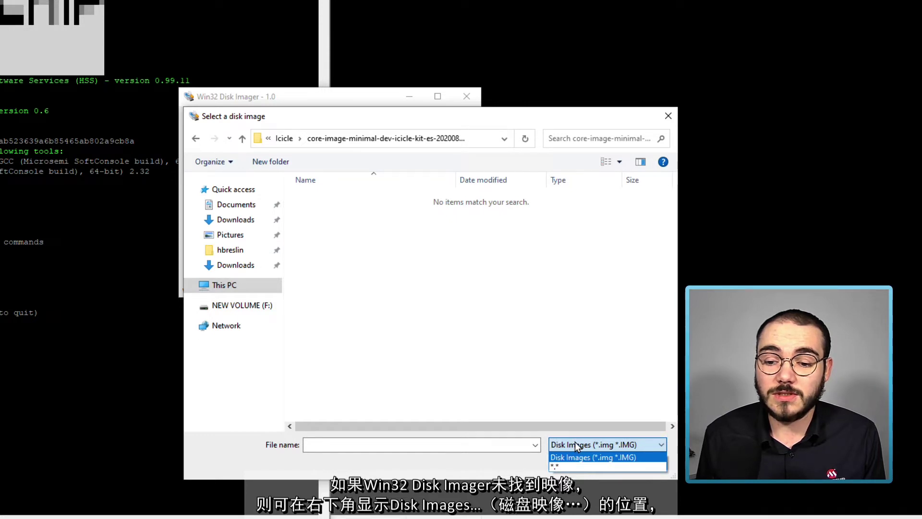
click(562, 465)
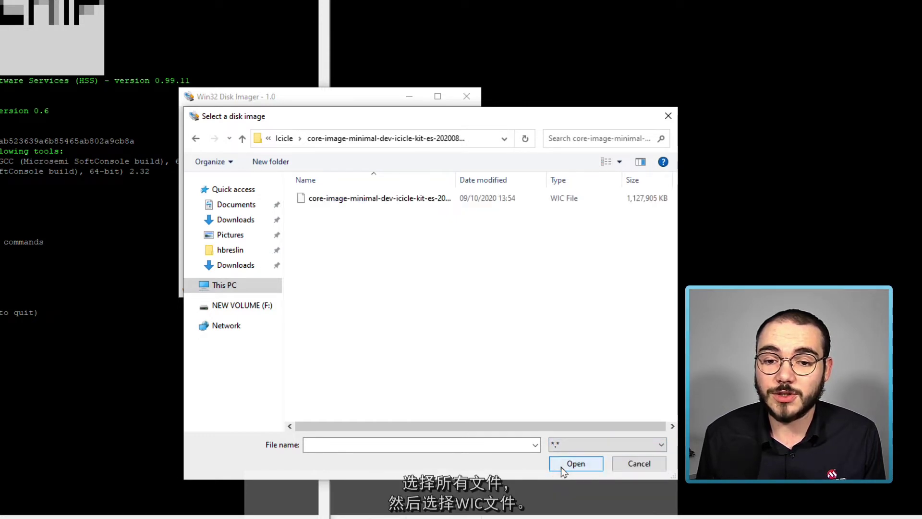
click(326, 195)
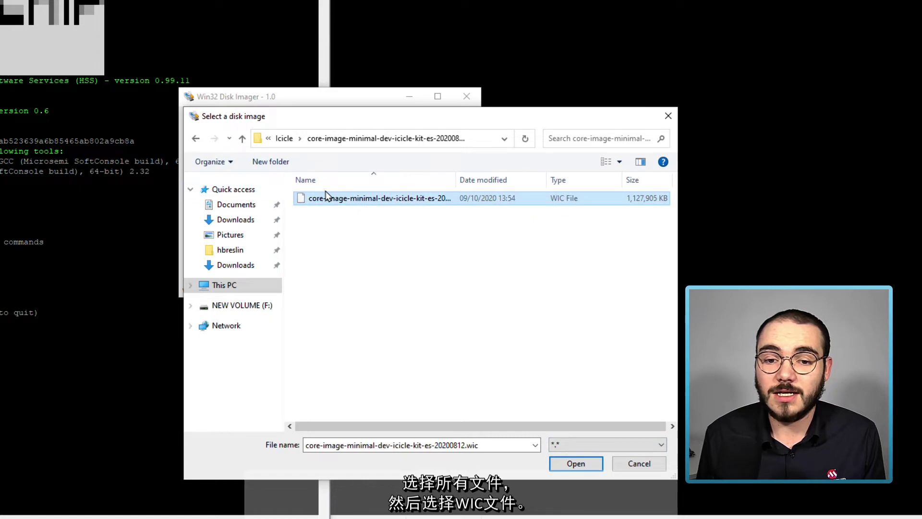
click(572, 462)
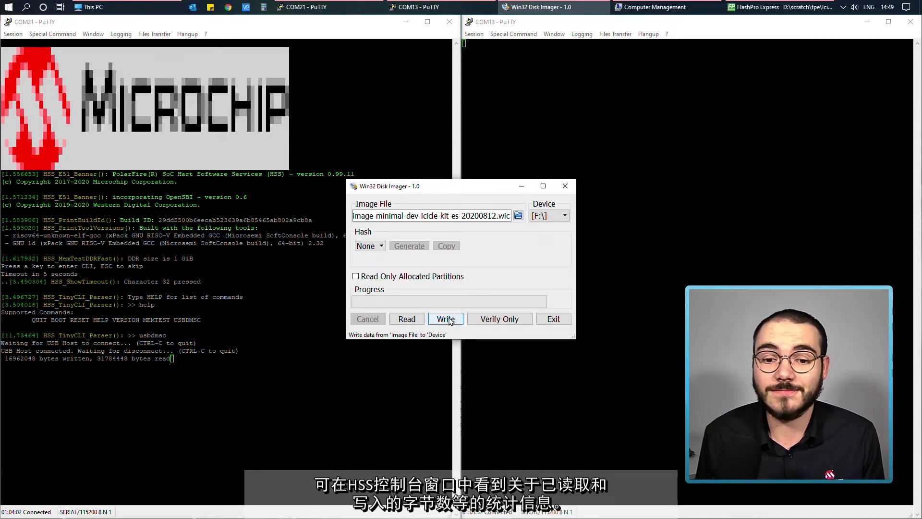
Write the selected image to device F:, confirm the overwrite, and exit Win32 Disk Imager once the write completes
click(450, 320)
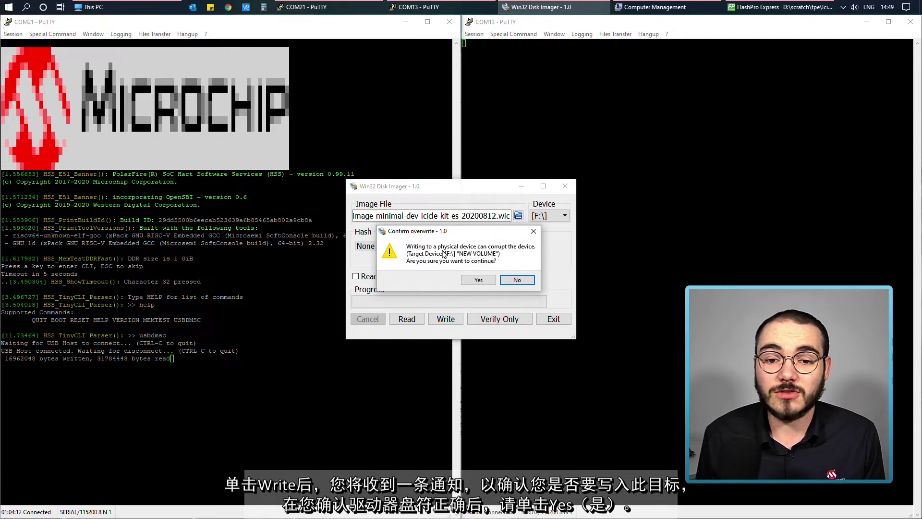
click(477, 280)
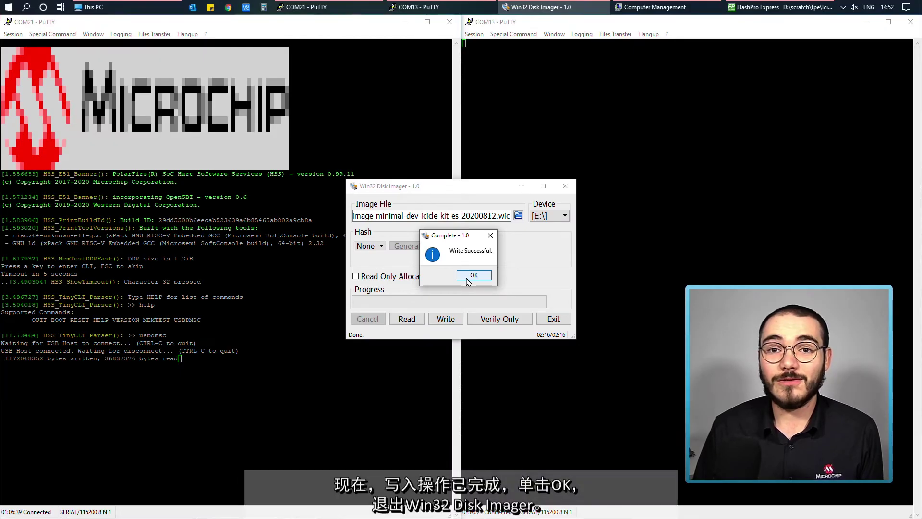
click(467, 279)
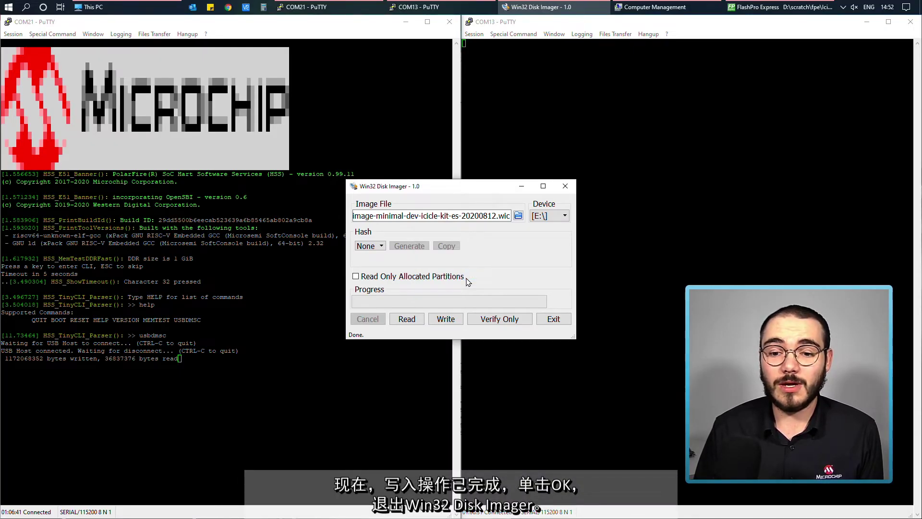
click(554, 319)
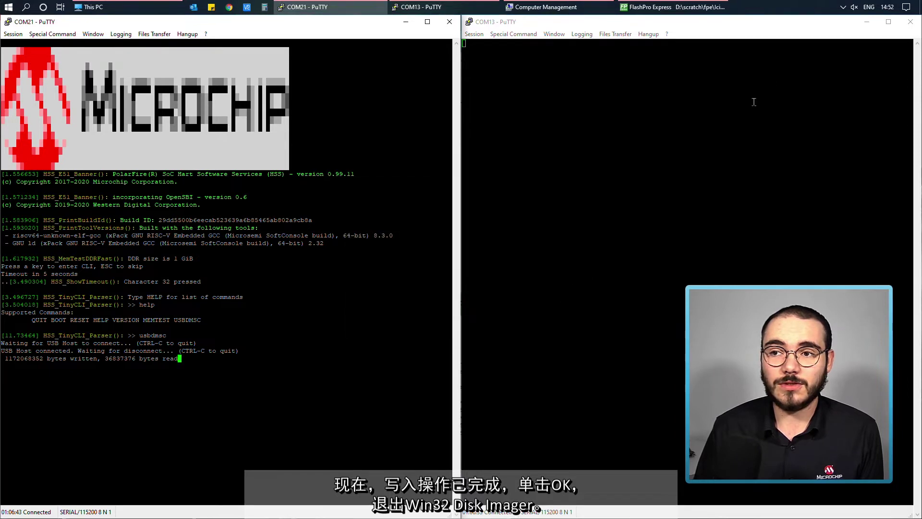
Safely eject the PolarFireSoc-FlashDrive USB device from Windows
click(845, 8)
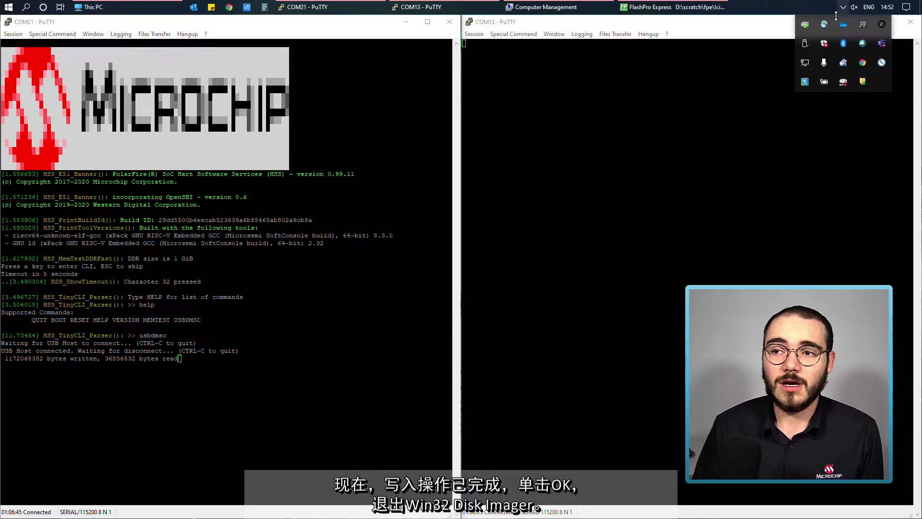
click(806, 45)
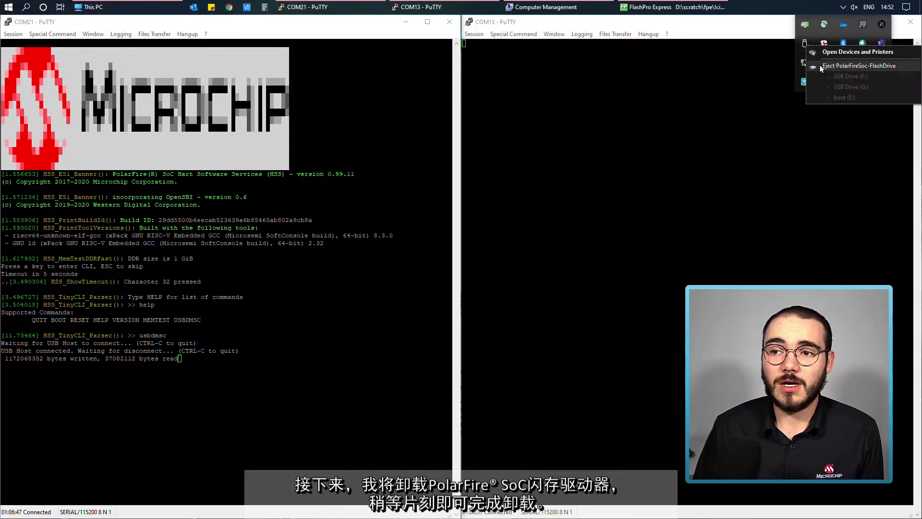
click(820, 66)
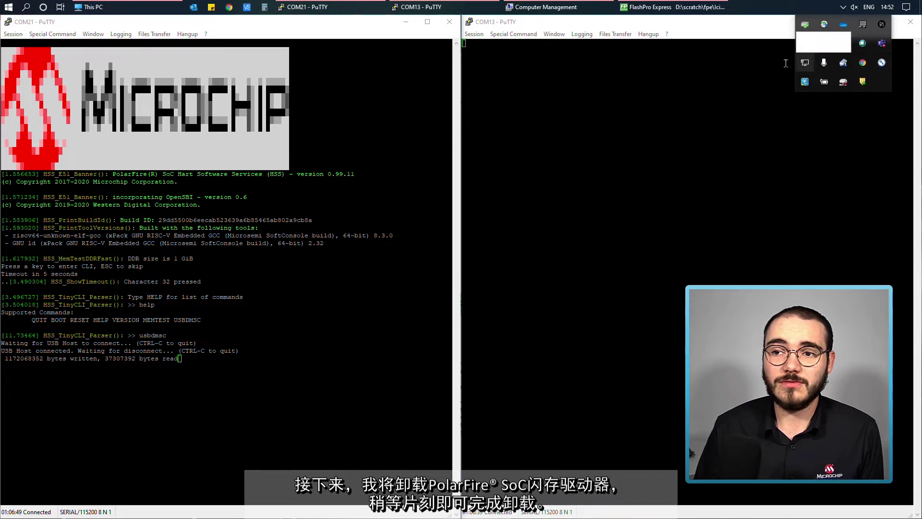
click(651, 74)
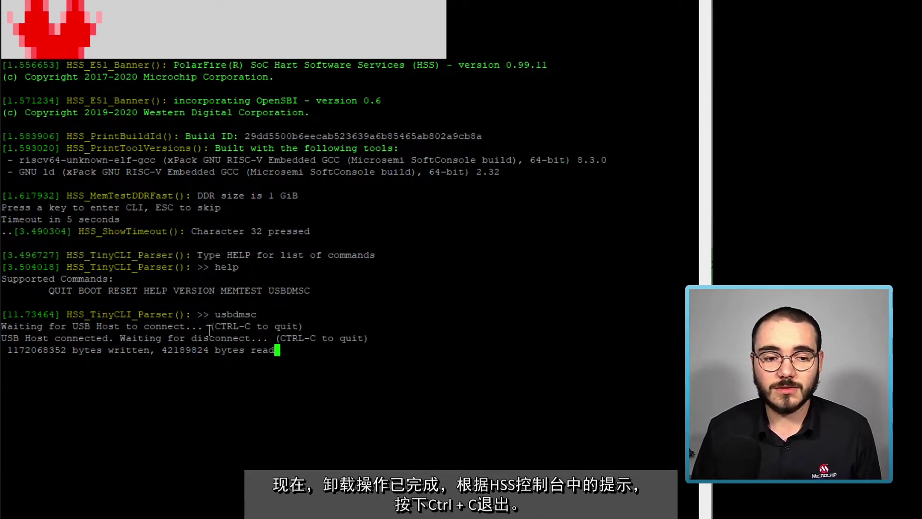
Quit the running usbdmsc command in the COM21 HSS console to return to its prompt
drag(210, 327, 344, 325)
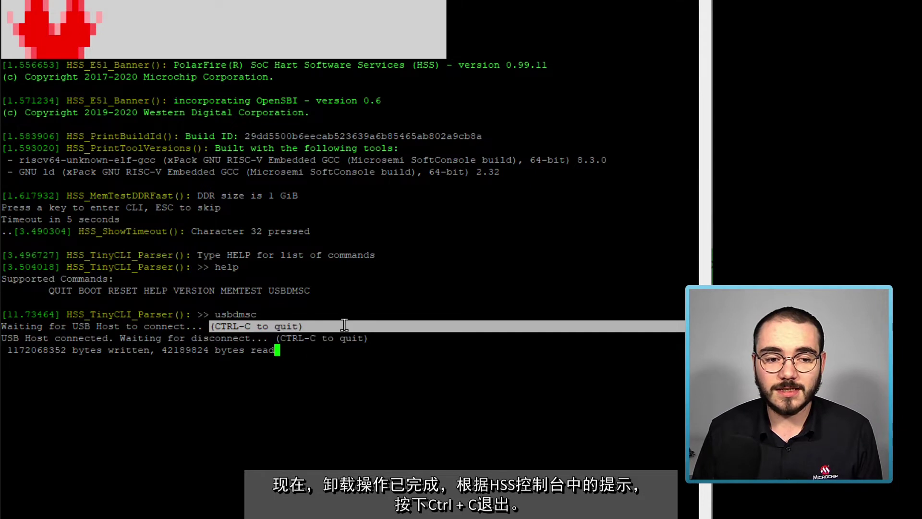
click(342, 395)
key(ctrl+c)
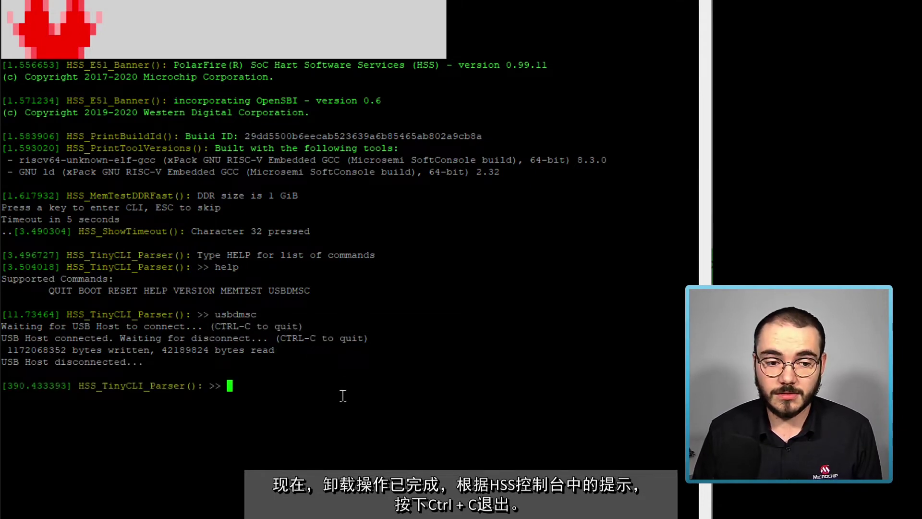
Boot the Linux image programmed into the eMMC by running the boot command in the COM21 HSS console
text(boot)
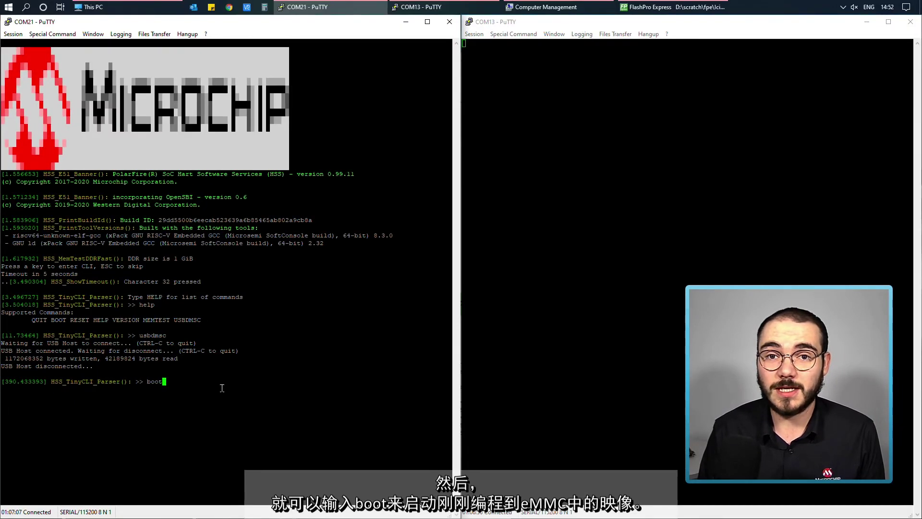
key(Return)
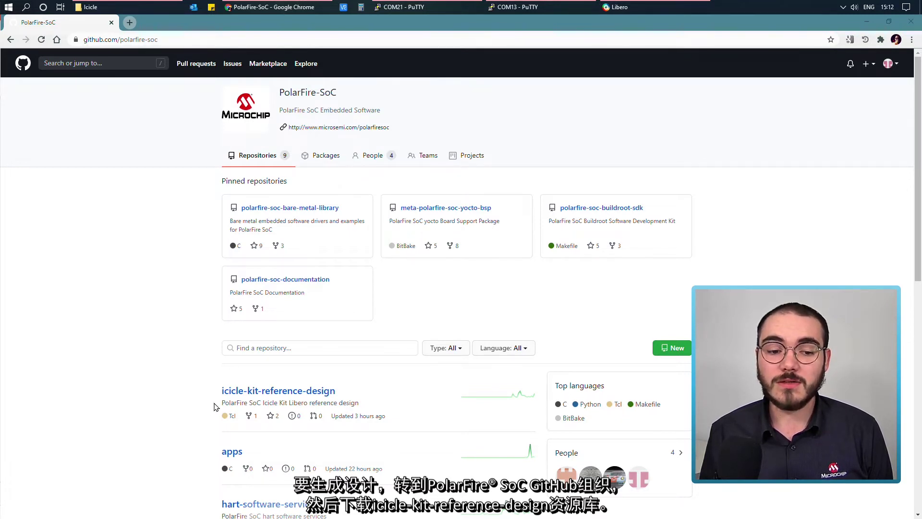
Open the icicle-kit-reference-design repository on GitHub and locate ICICLE_KIT_eMMC.tcl in the extracted icicle-kit-reference-design-master folder in Downloads
click(315, 397)
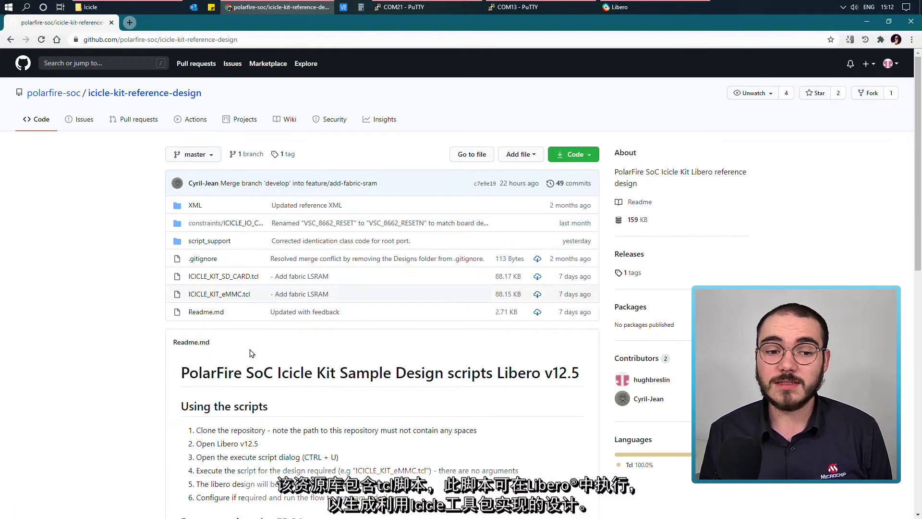
click(86, 7)
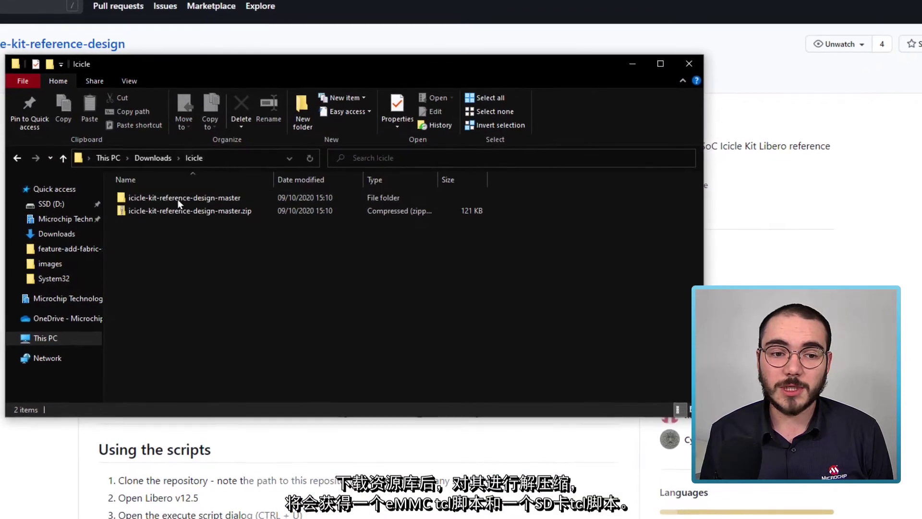
double_click(177, 199)
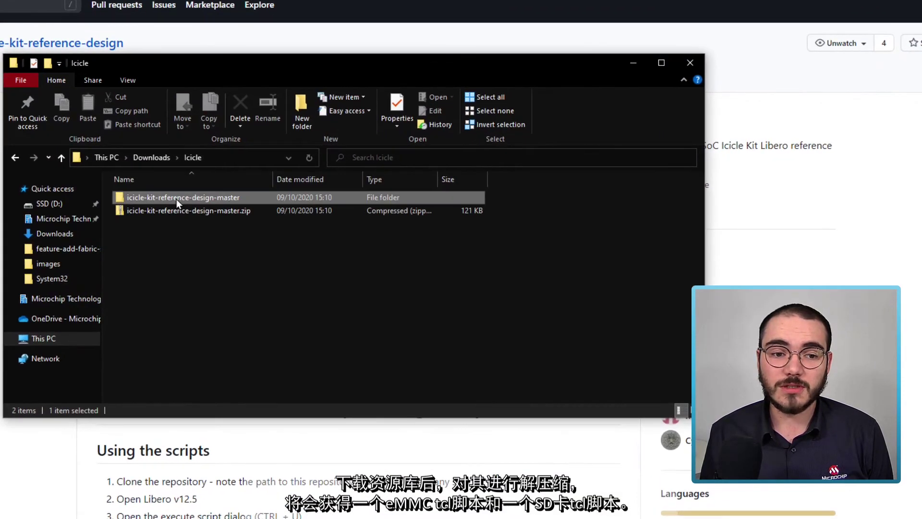
double_click(176, 199)
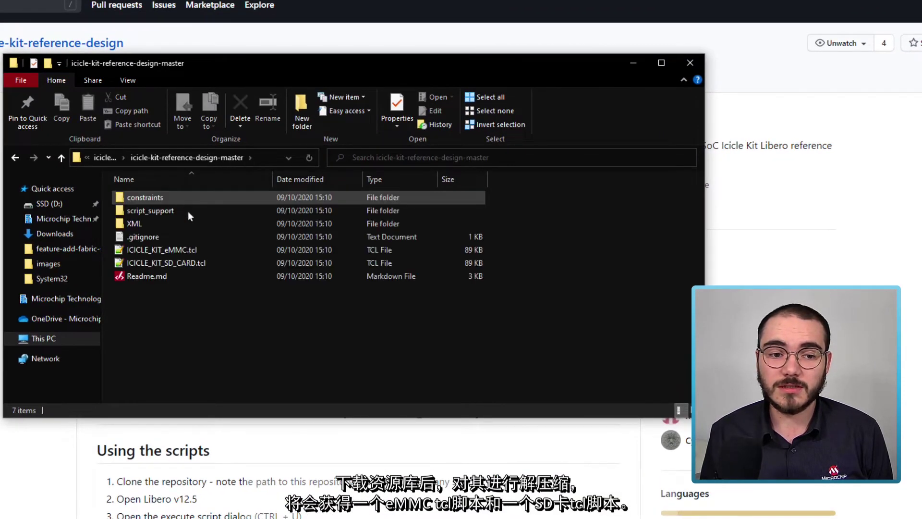
click(224, 250)
click(209, 262)
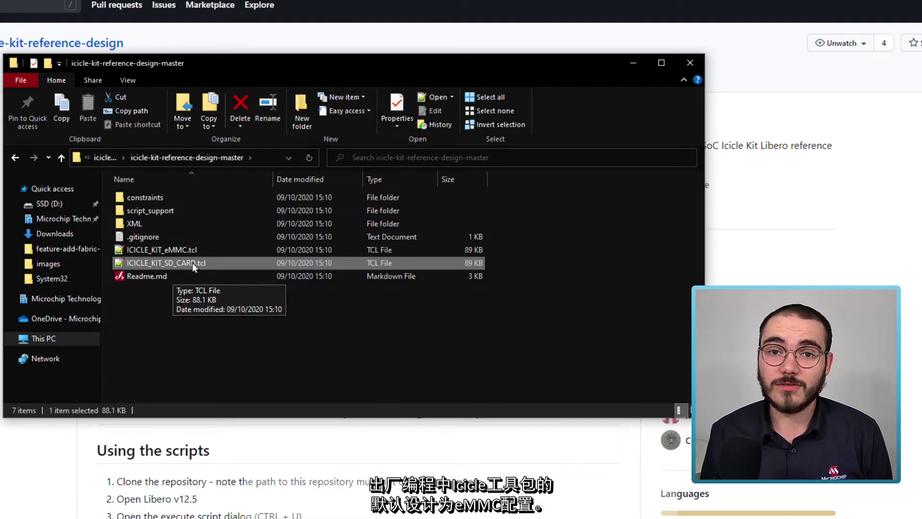
click(221, 250)
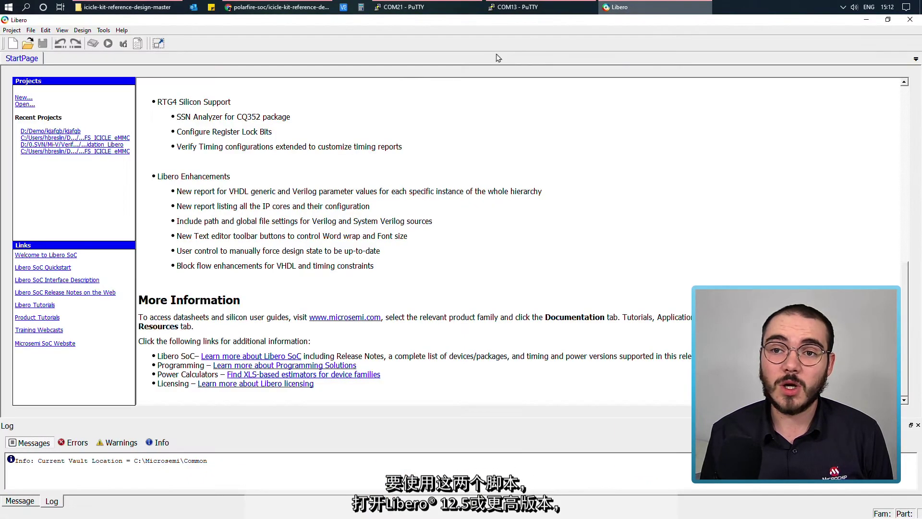
Review the Libero SoC v12.5 start page and open the Execute Script dialog
scroll(278, 137, up, 3)
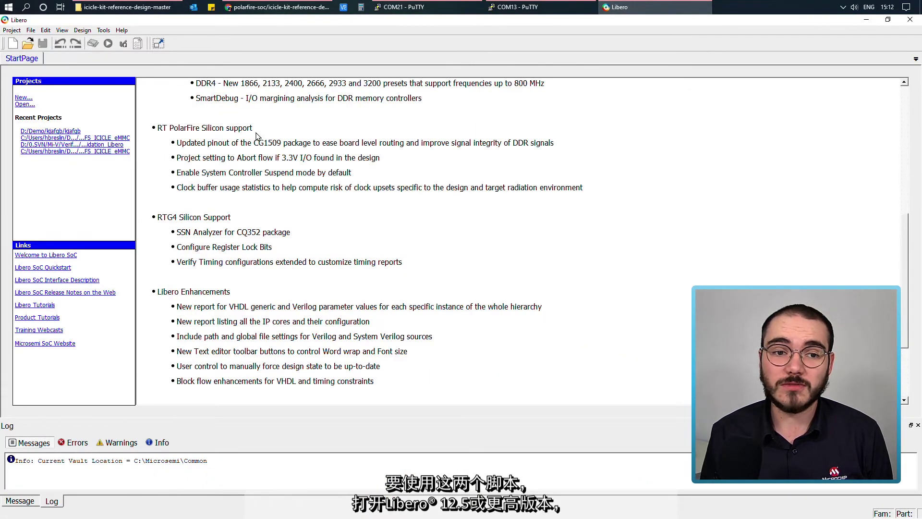
scroll(256, 136, up, 8)
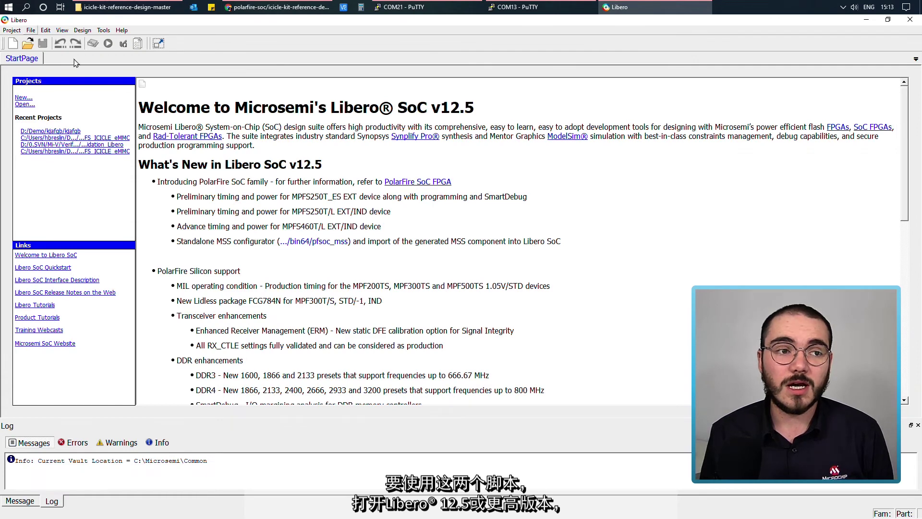
click(12, 31)
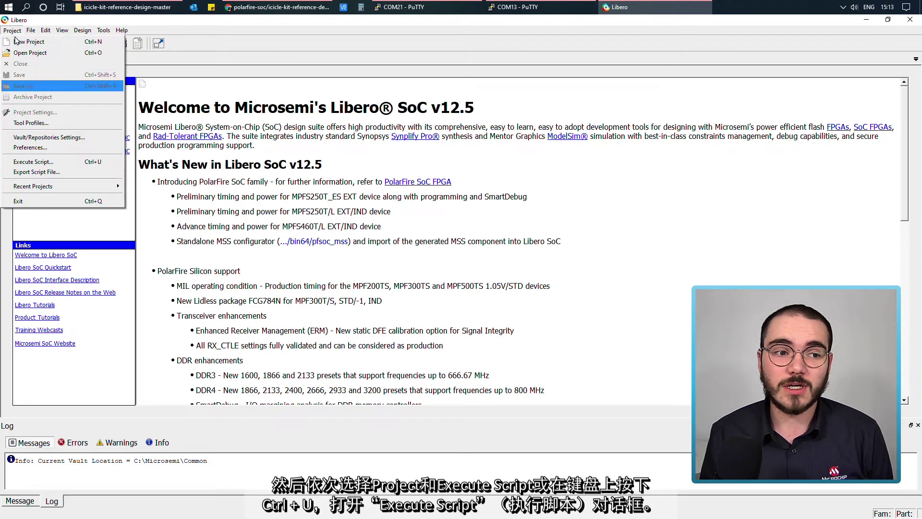
click(103, 165)
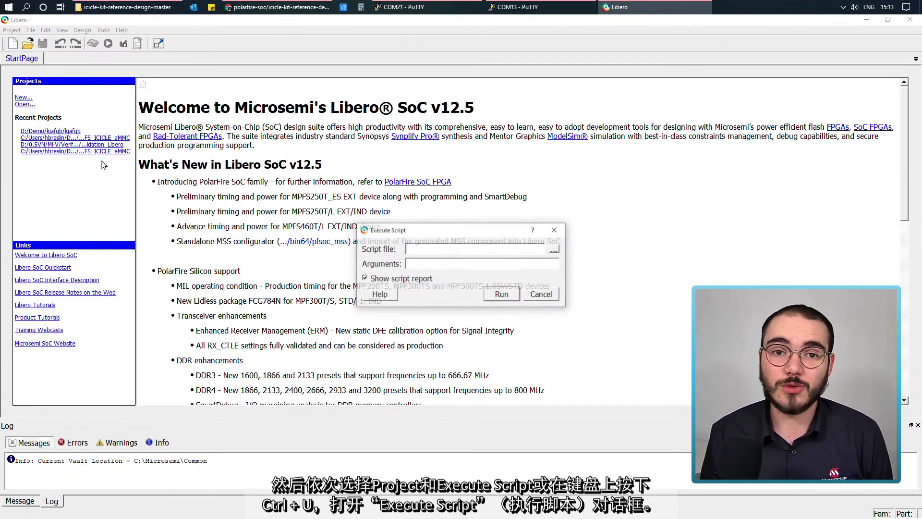
Execute ICICLE_KIT_eMMC.tcl from the inner icicle-kit-reference-design-master folder under Downloads > Icicle, and close the script execution report
click(555, 250)
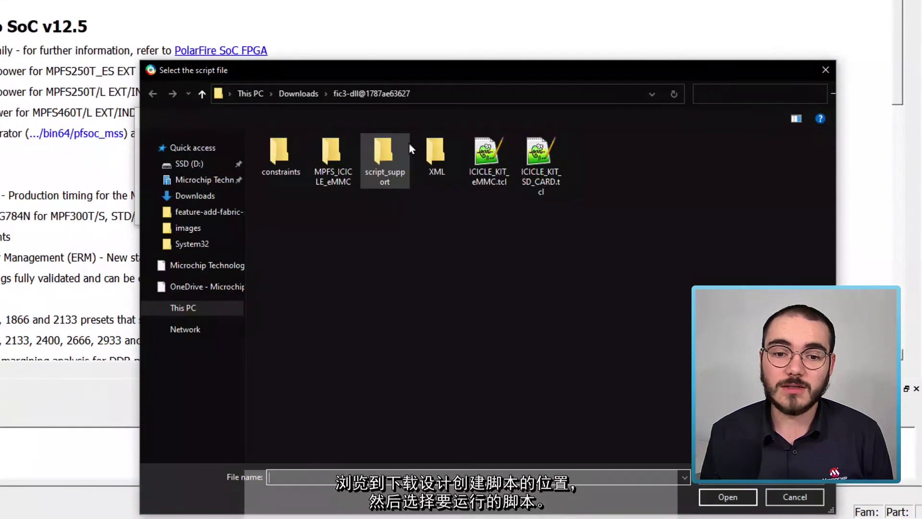
click(202, 201)
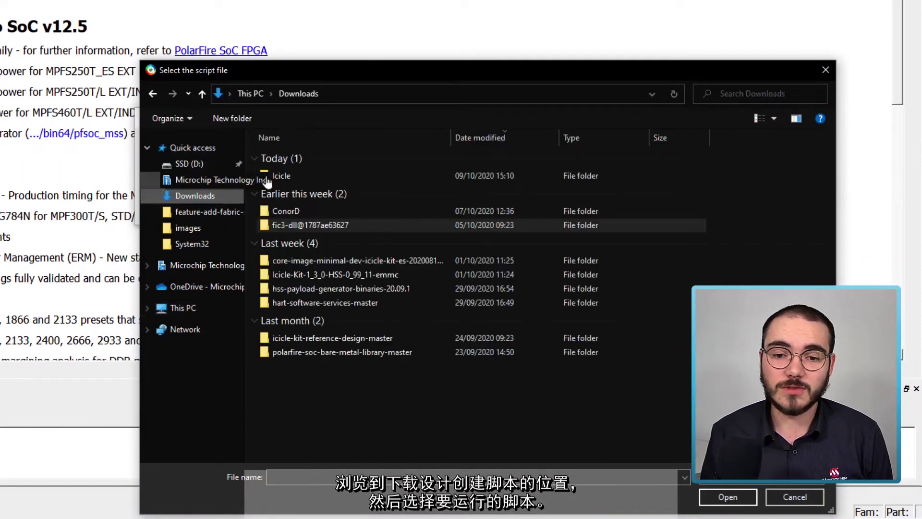
double_click(283, 171)
double_click(301, 159)
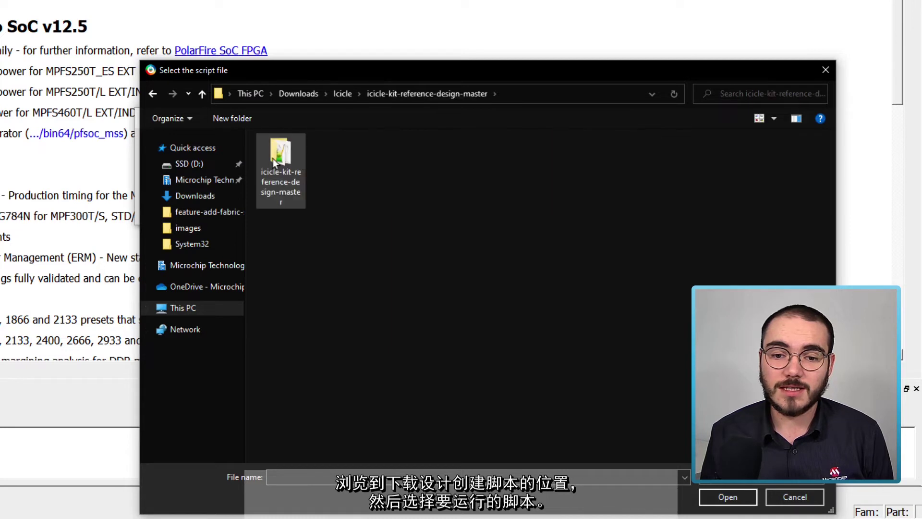
double_click(269, 159)
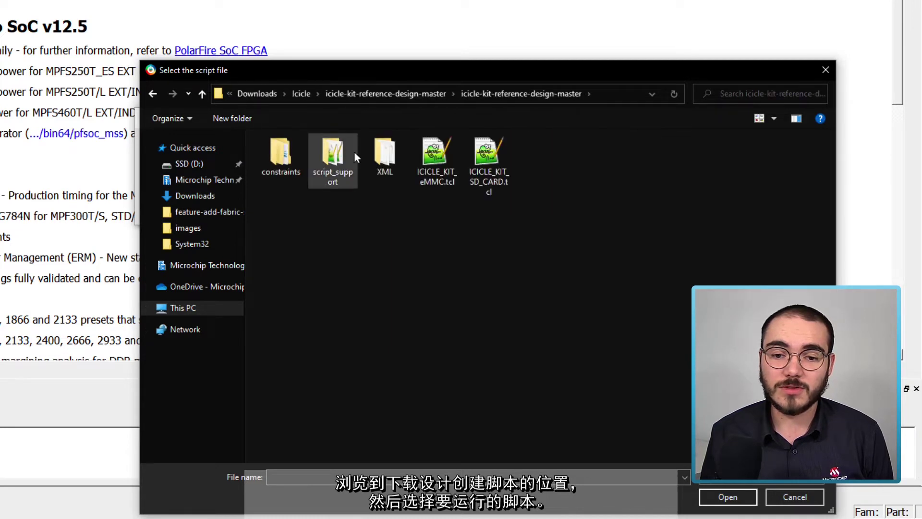
click(447, 146)
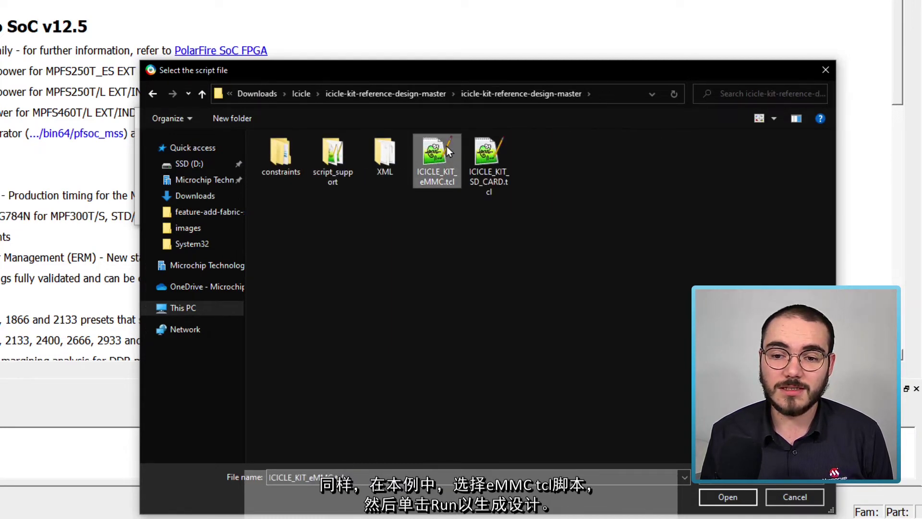
click(728, 497)
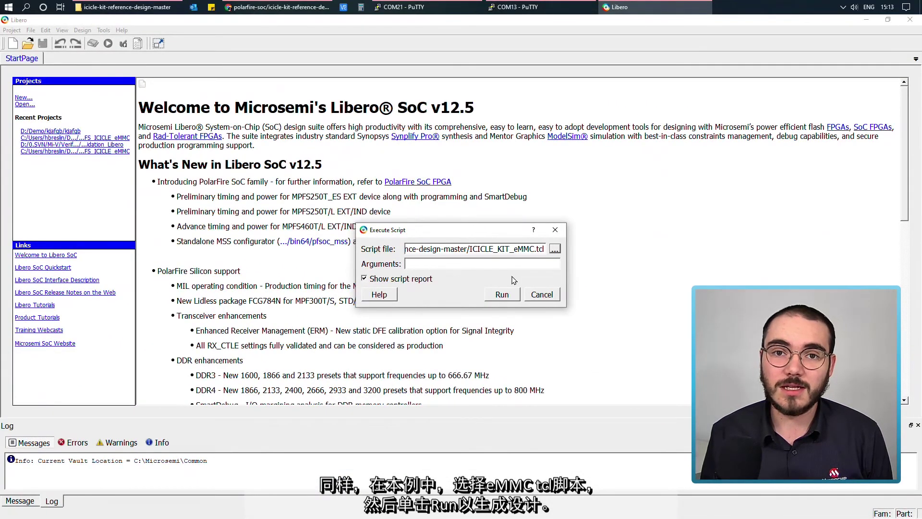
click(503, 297)
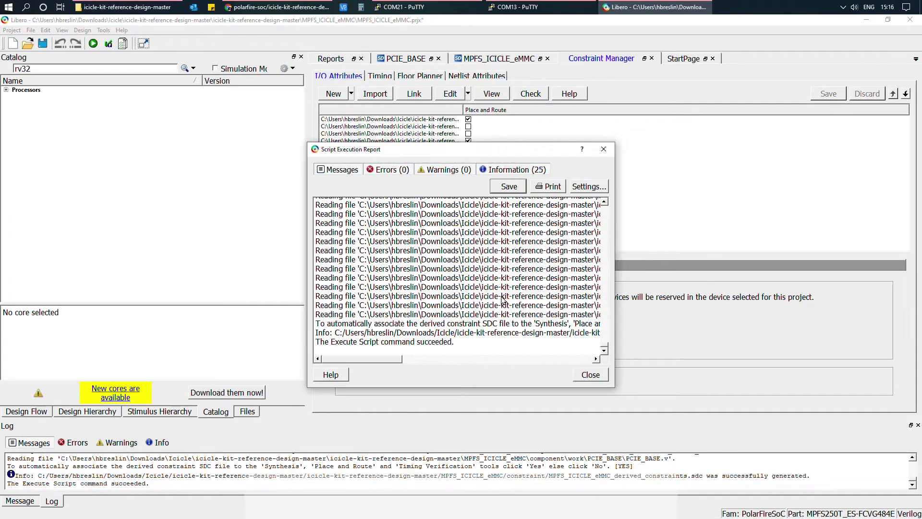
click(590, 374)
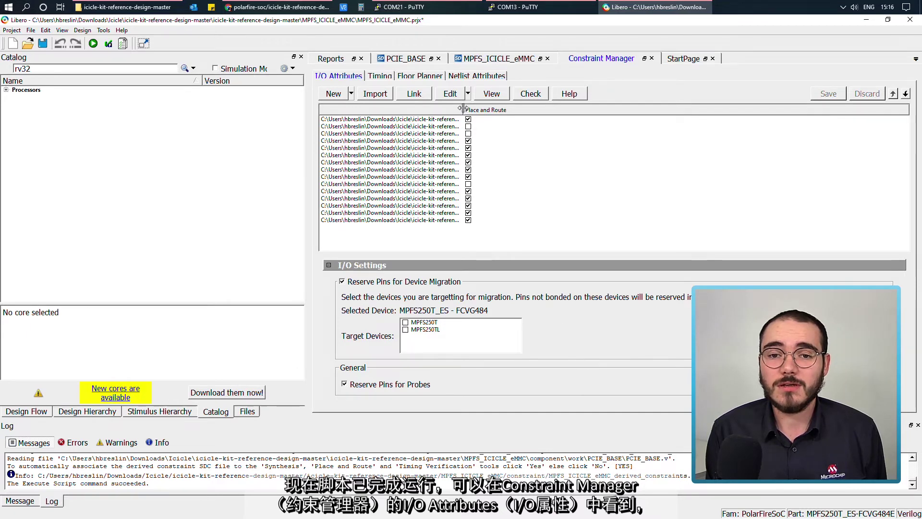
Examine the I/O attribute and timing constraint files, and view the PCIE_BASE and MPFS_ICICLE_eMMC SmartDesigns in full
drag(462, 108, 773, 118)
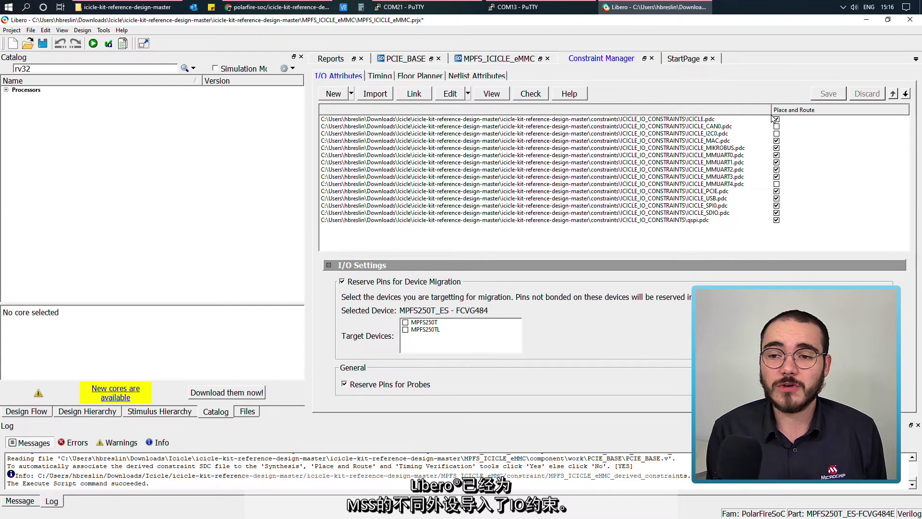
click(376, 77)
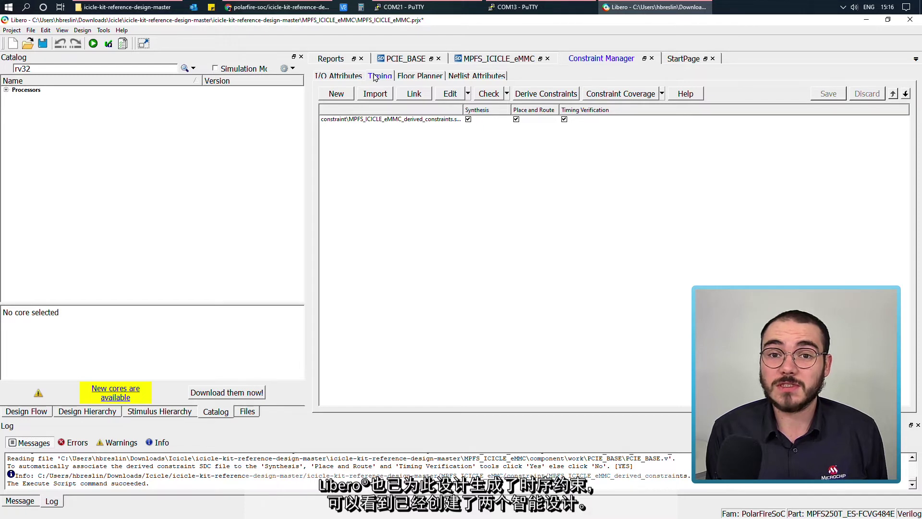
click(405, 58)
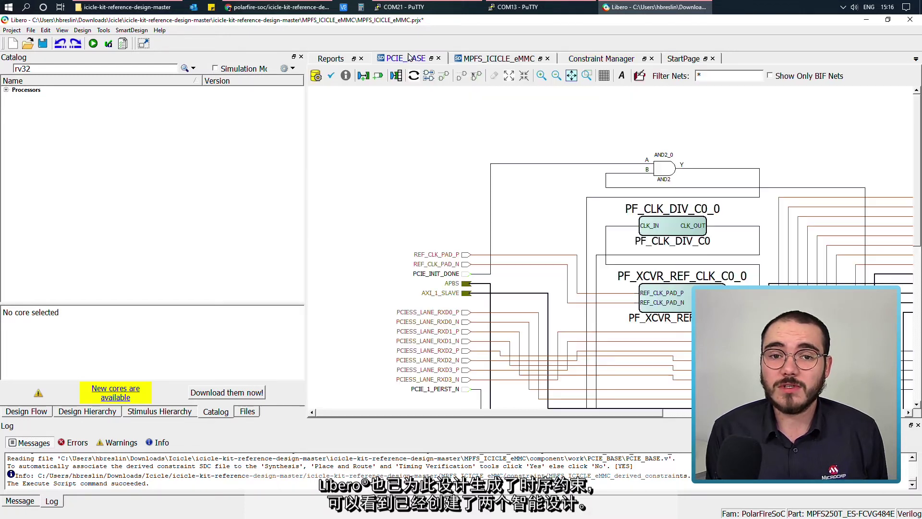
click(573, 78)
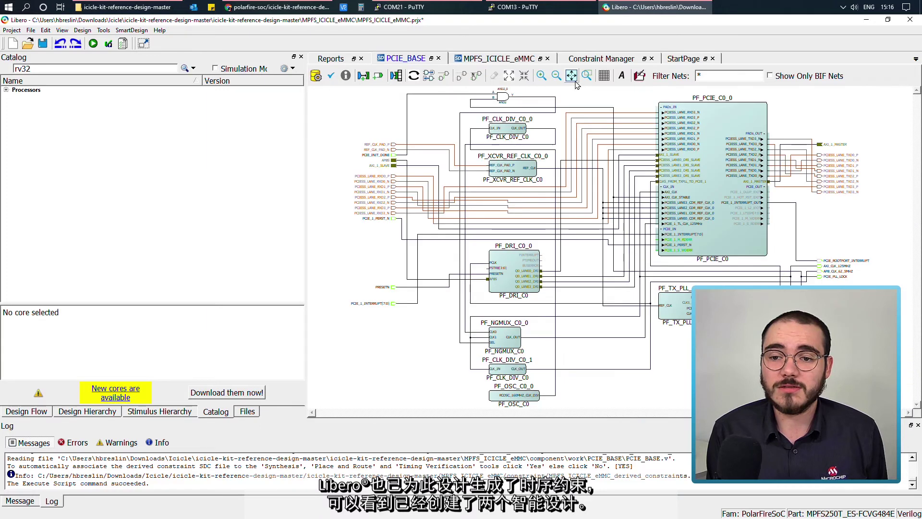
click(471, 58)
click(575, 78)
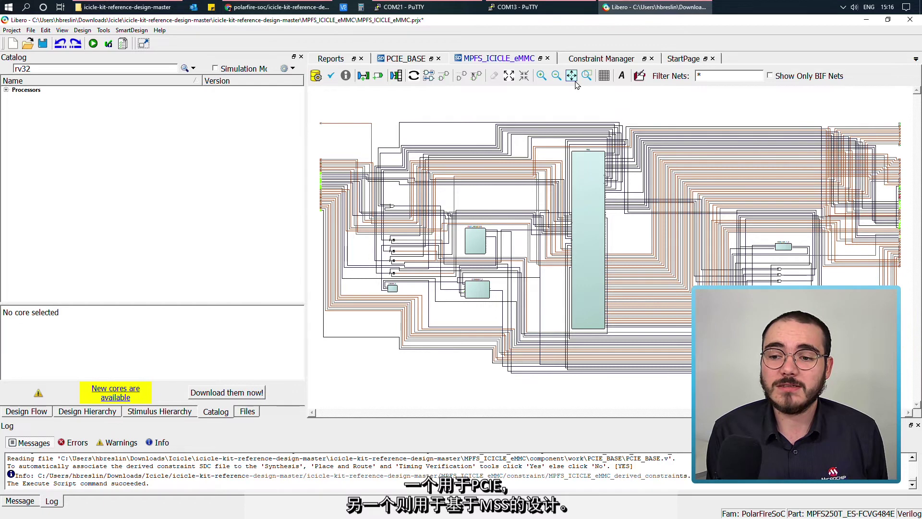
Run Generate Bitstream in the design flow for MPFS_ICICLE_eMMC, and program the connected device with Run PROGRAM Action
click(27, 412)
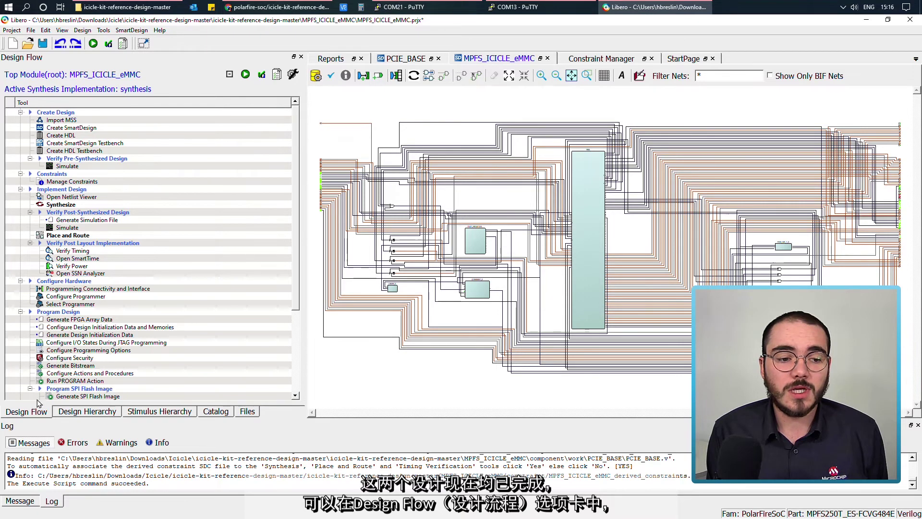
click(71, 366)
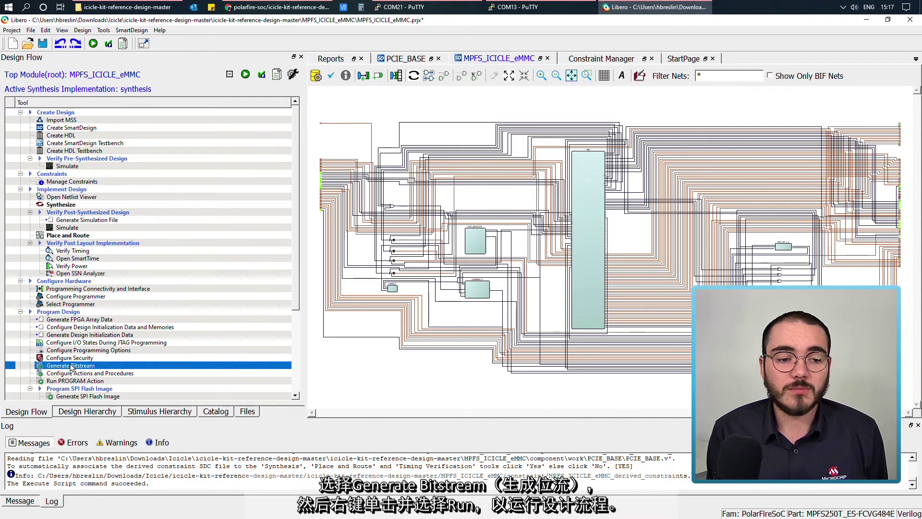
right_click(71, 366)
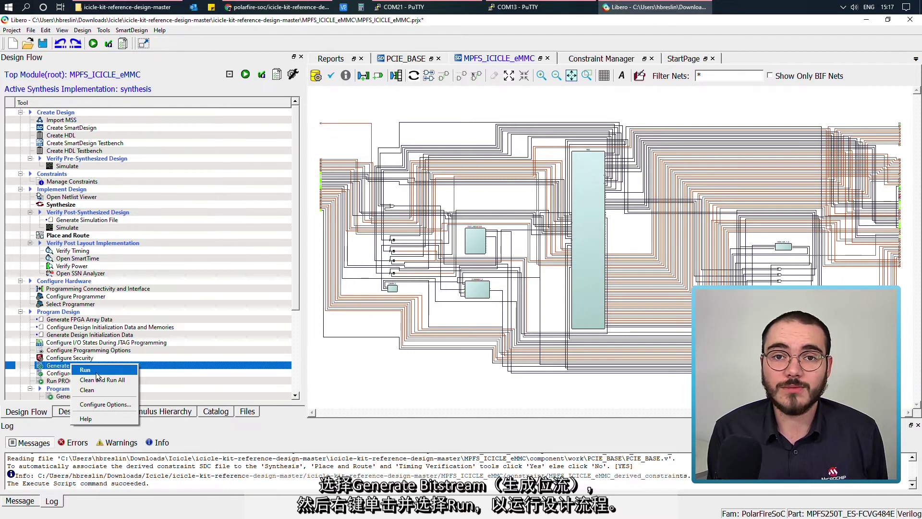
click(98, 373)
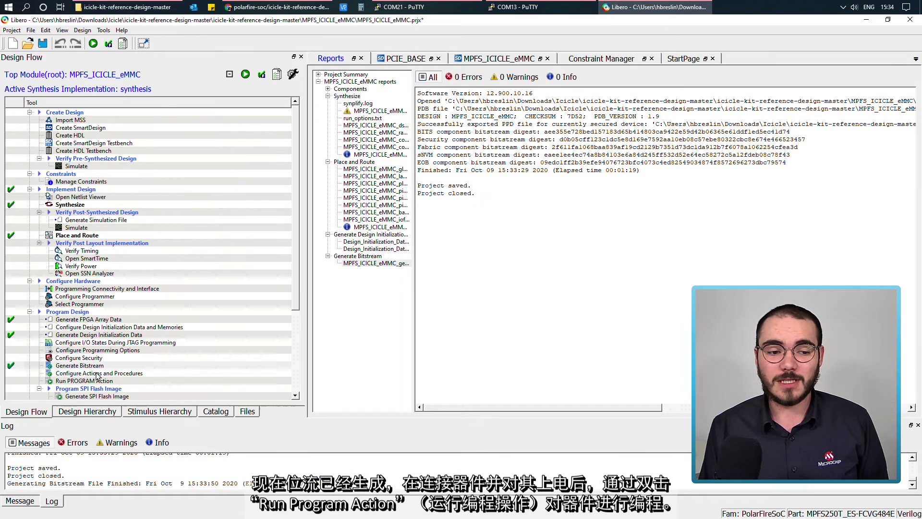
click(85, 382)
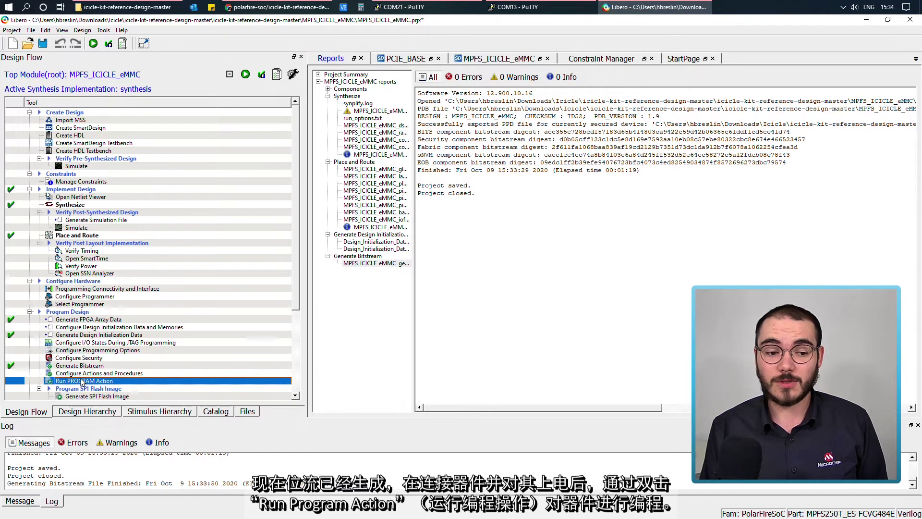
double_click(82, 382)
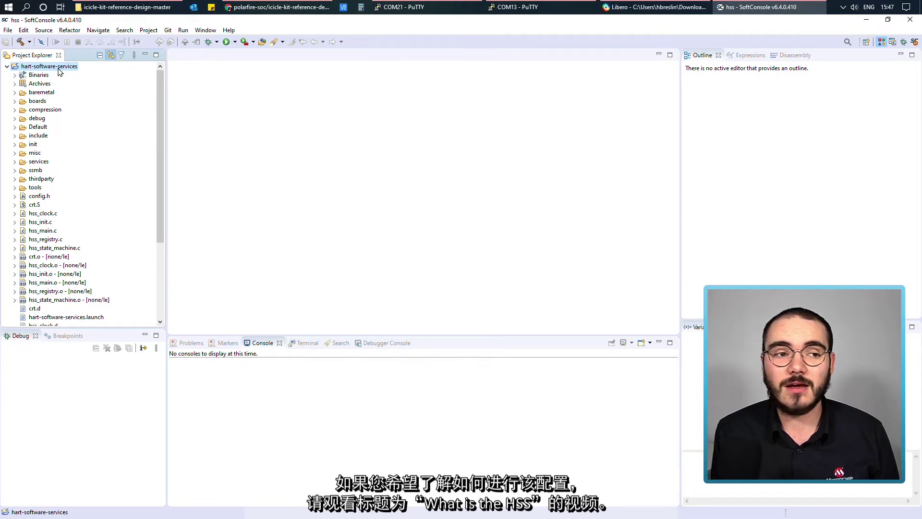
Switch to SoftConsole and program hss.elf from the hart-software-services Default folder with the PolarFire SoC program non-secure boot mode 1 configuration
click(16, 127)
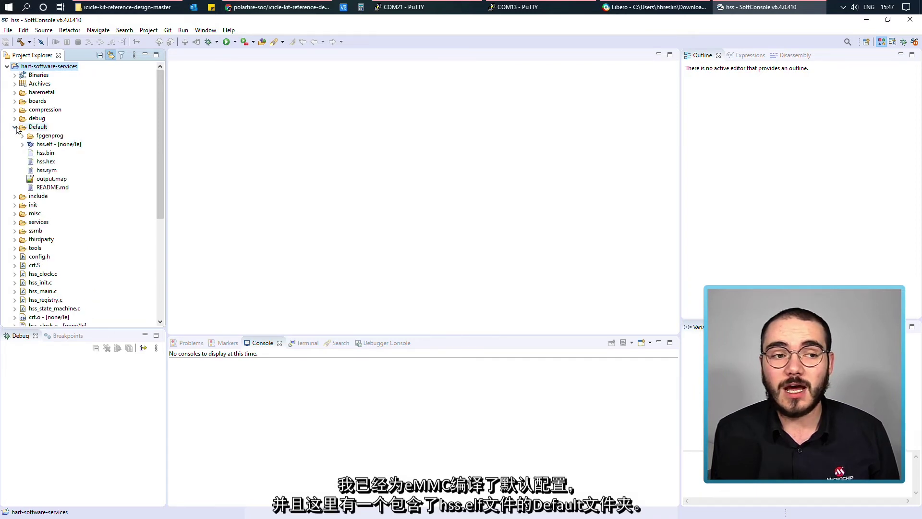
click(34, 146)
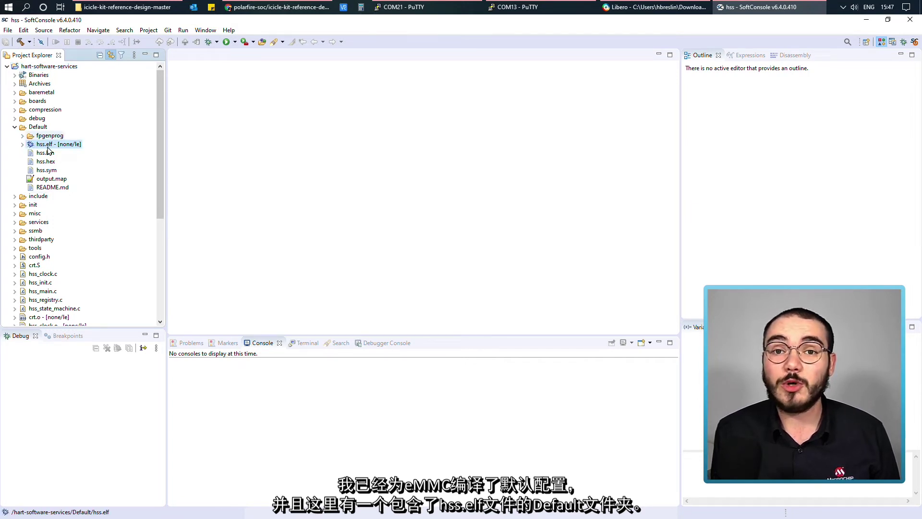
click(254, 41)
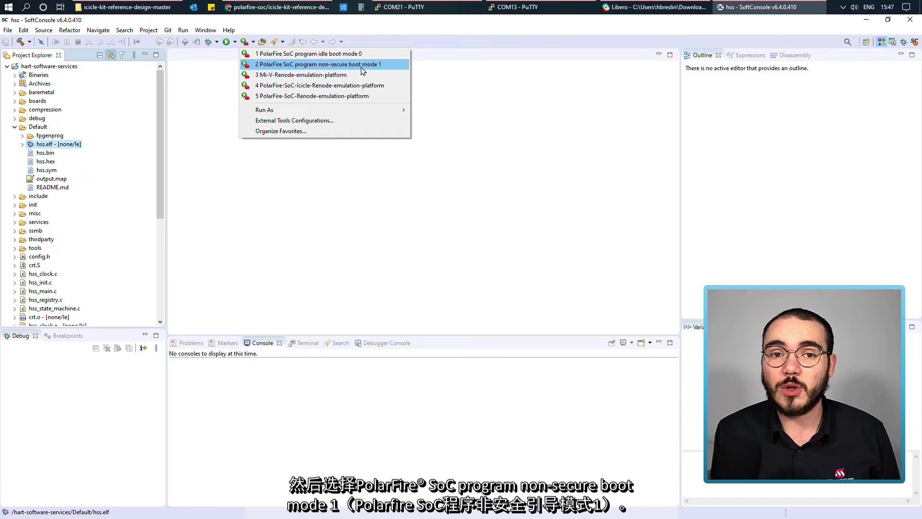
click(379, 65)
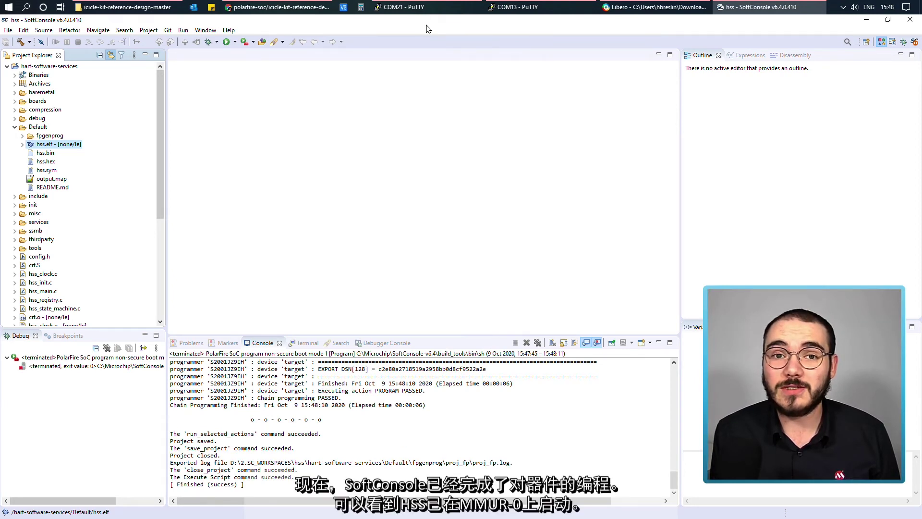
View the COM21 PuTTY output, and on GitHub open updating-icicle-kit-design-and-linux.md under polarfire-soc-documentation > boards > mpfs-icicle-kit-es > updating-icicle-kit to its image links
click(404, 7)
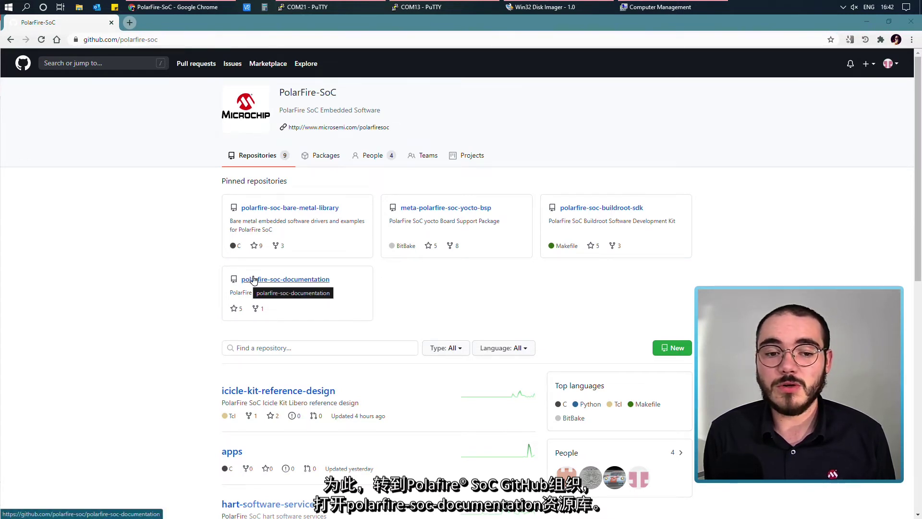
click(301, 281)
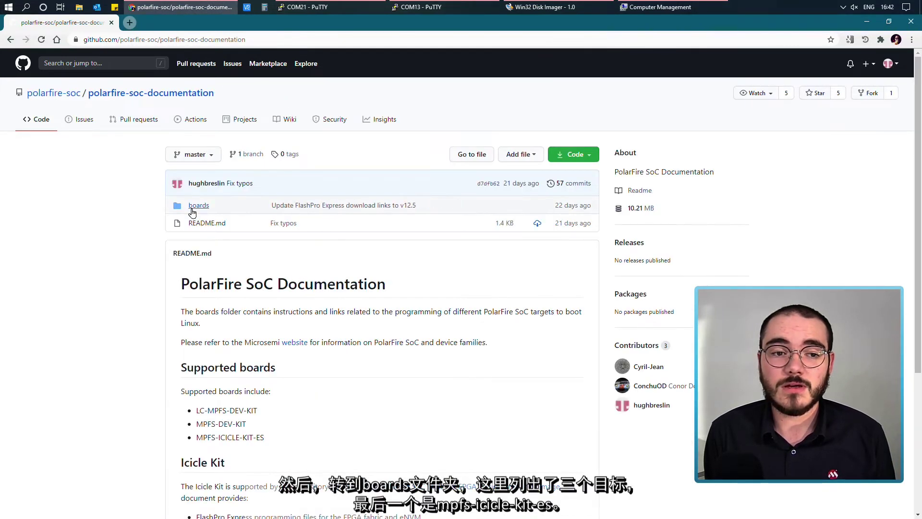
click(192, 210)
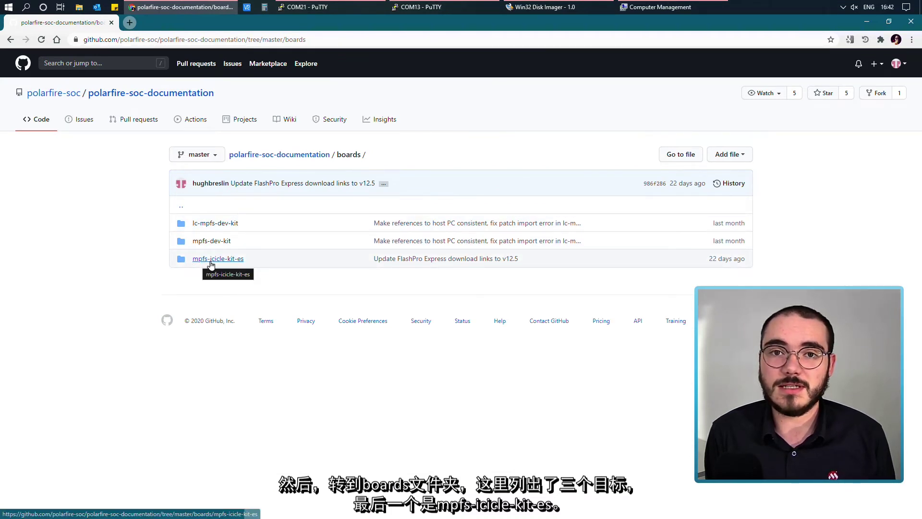
click(210, 264)
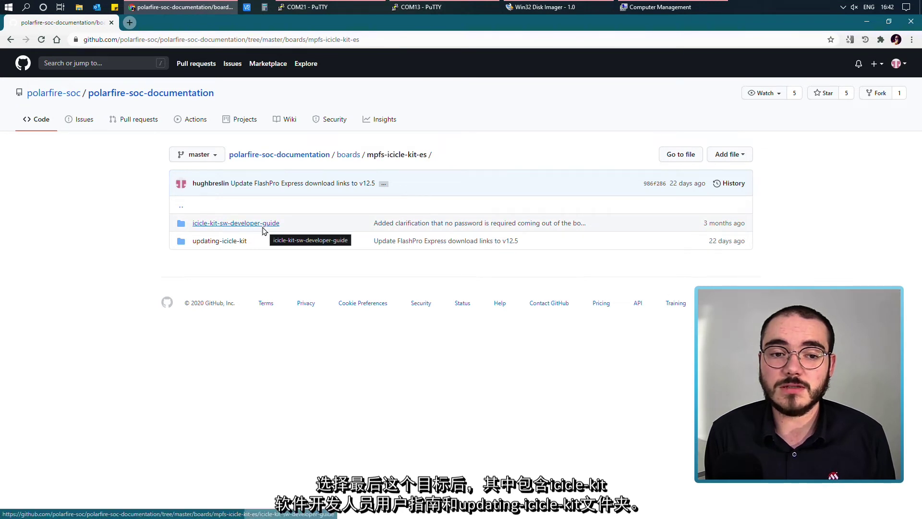
click(210, 245)
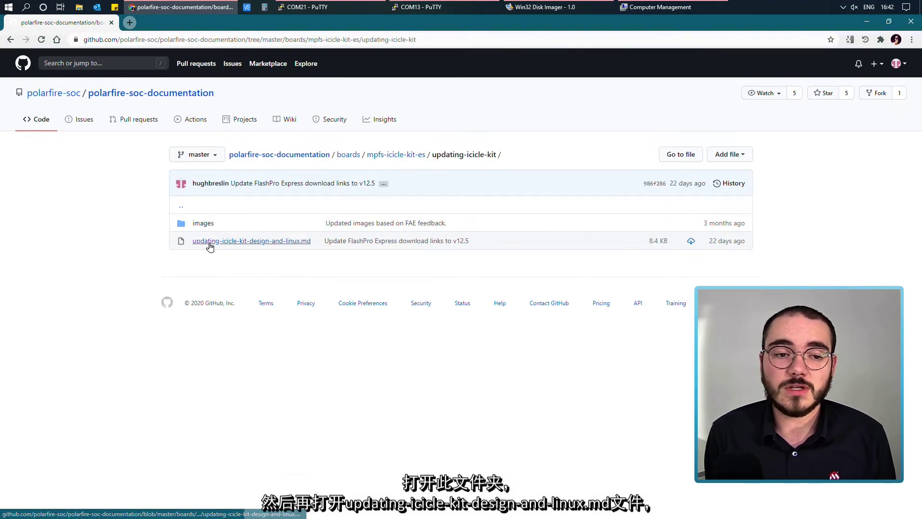
click(273, 241)
scroll(273, 248, down, 7)
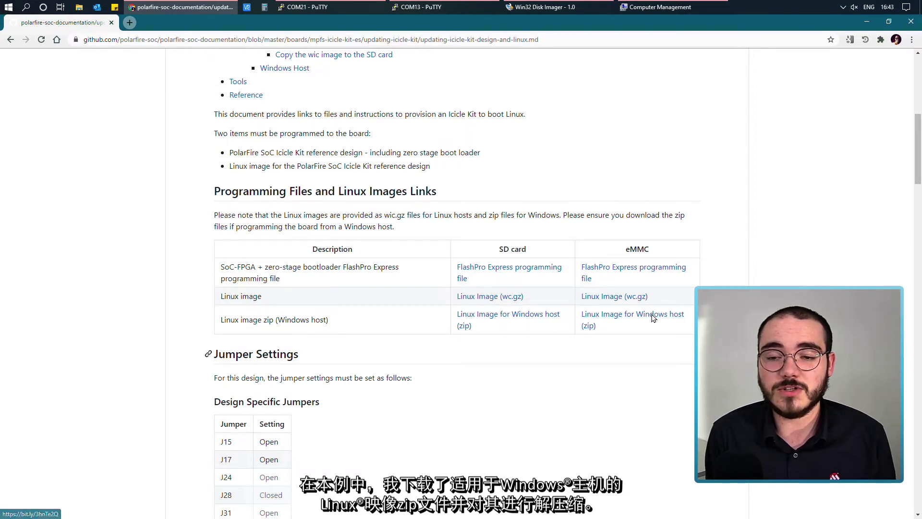
Switch to the COM21 PuTTY terminal, interrupt the HSS boot to enter its command line, and run help
click(342, 10)
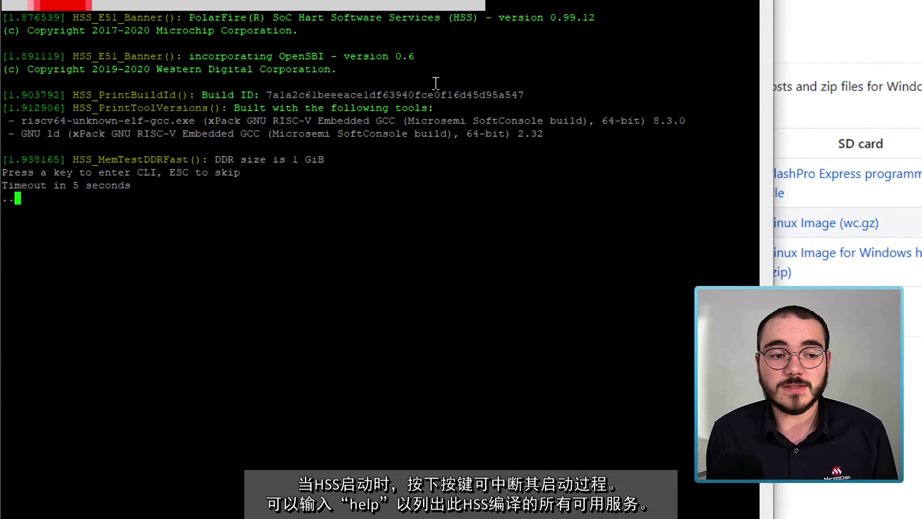
key(space)
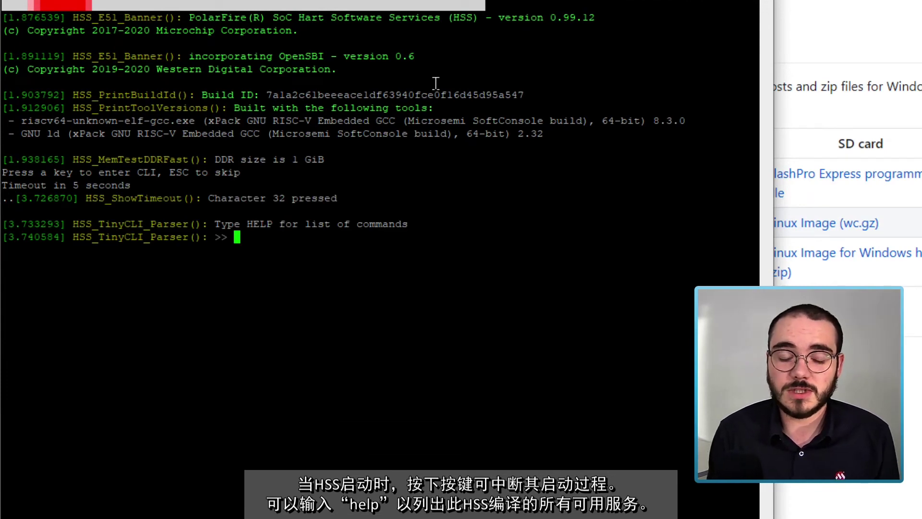
text(help)
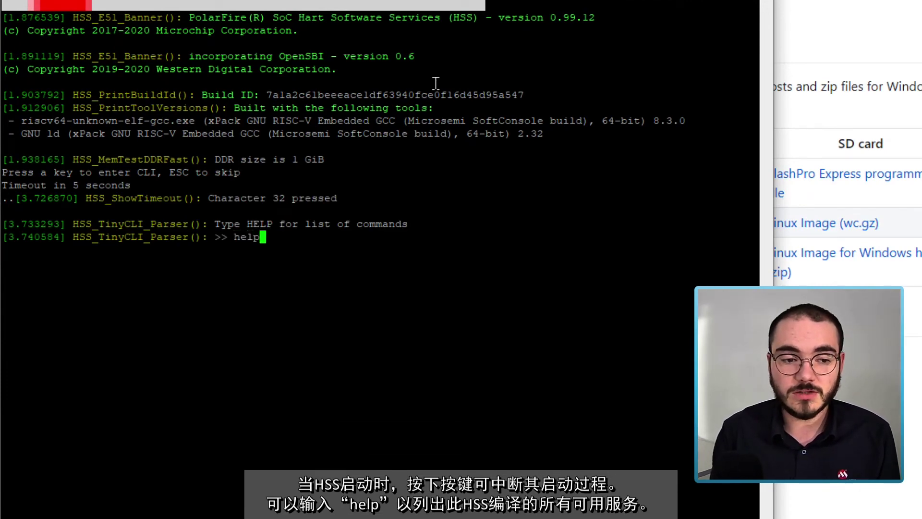
key(Return)
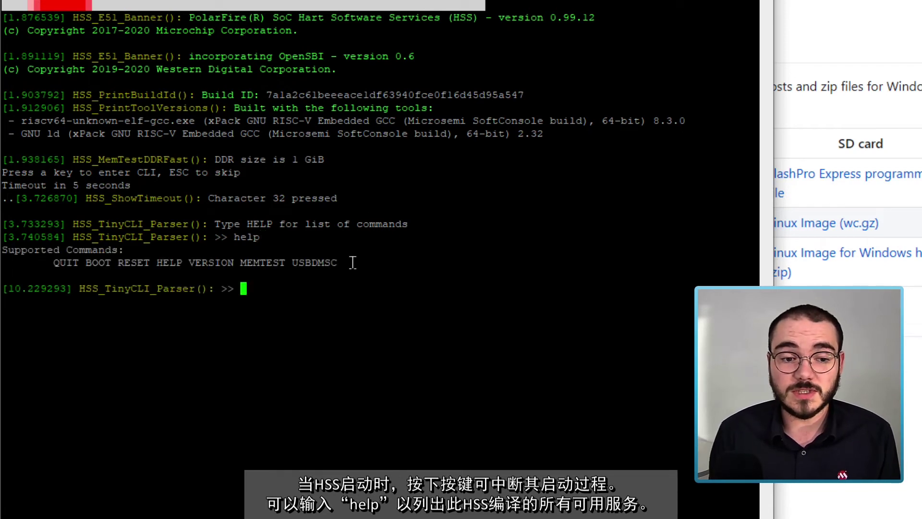
Run the usbdmsc service from the HSS command line to expose the eMMC as a USB drive
drag(344, 262, 290, 263)
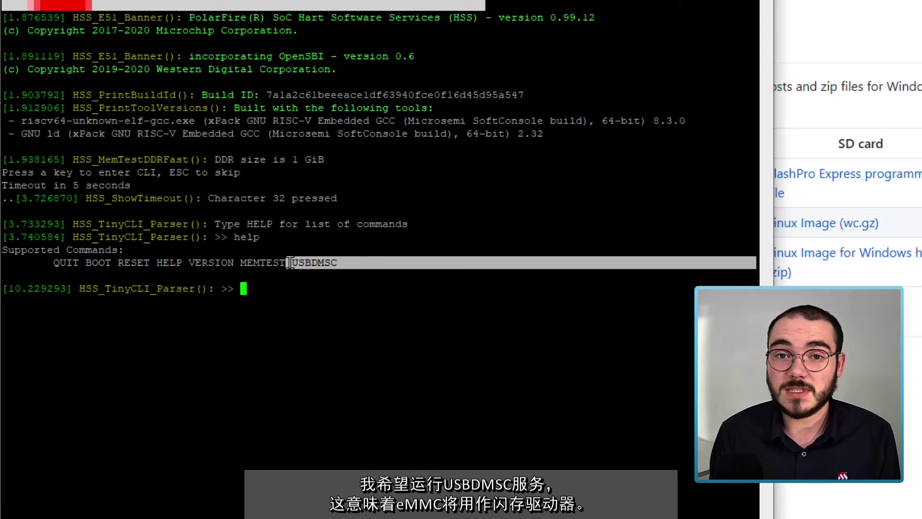
click(404, 363)
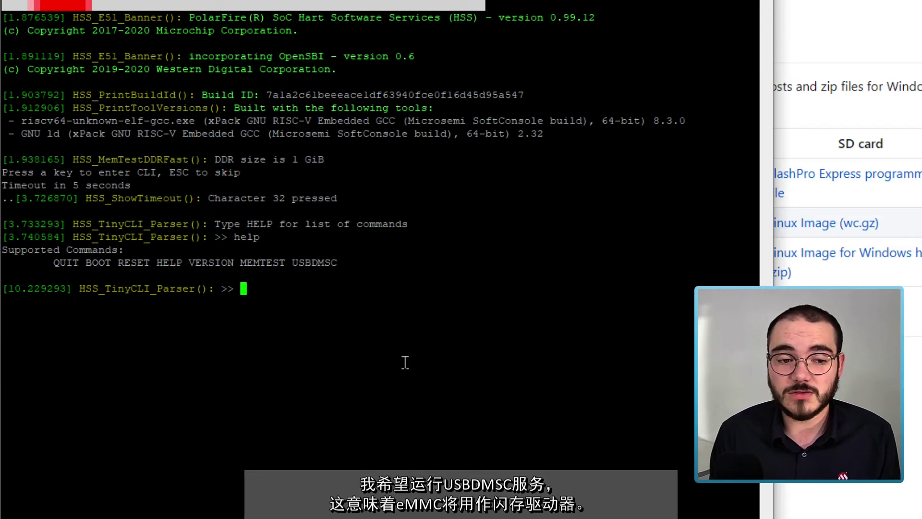
text(usbdmsc)
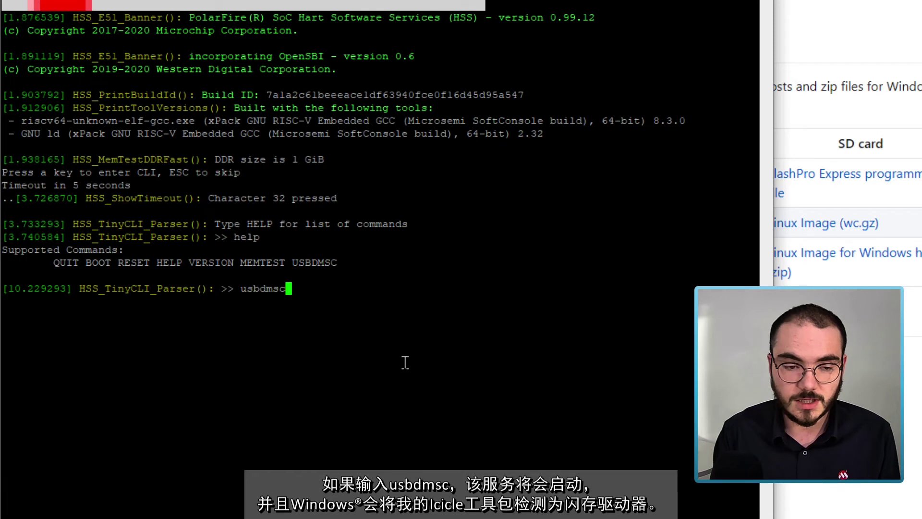
key(Return)
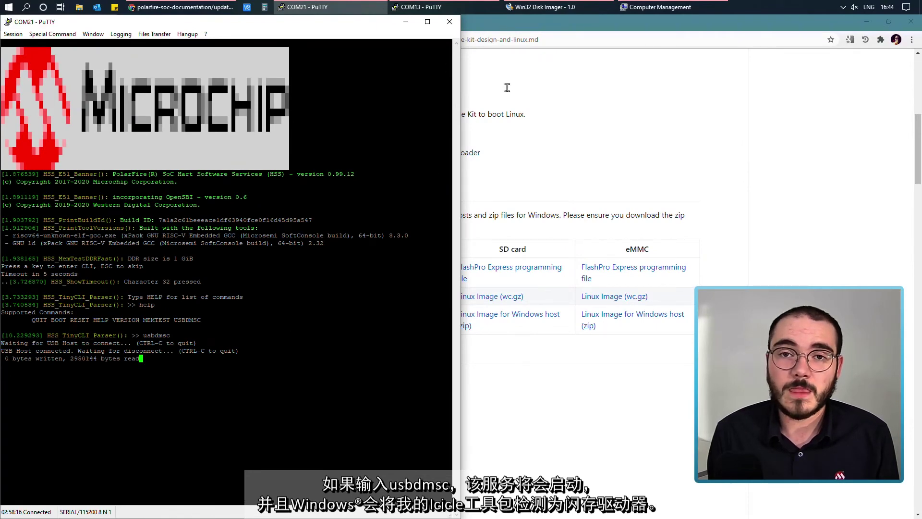
Switch to Win32 Disk Imager and examine the available target devices
click(585, 8)
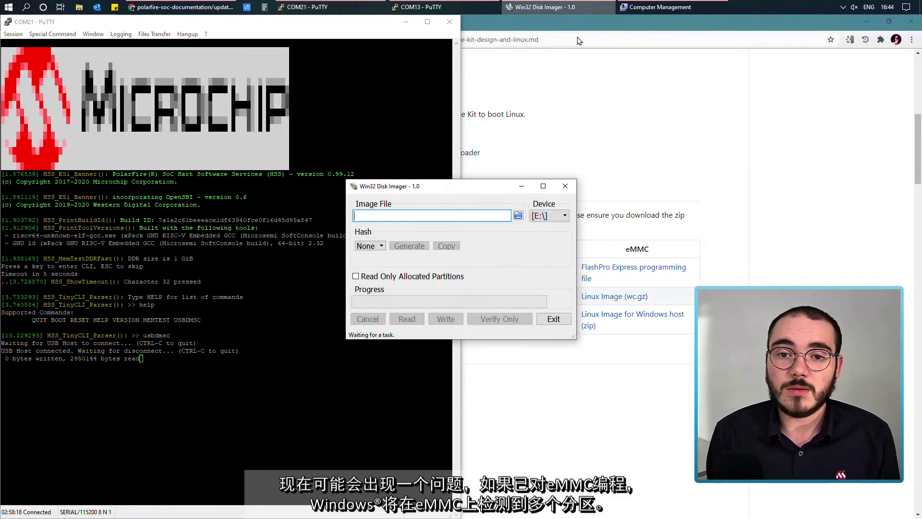
click(546, 216)
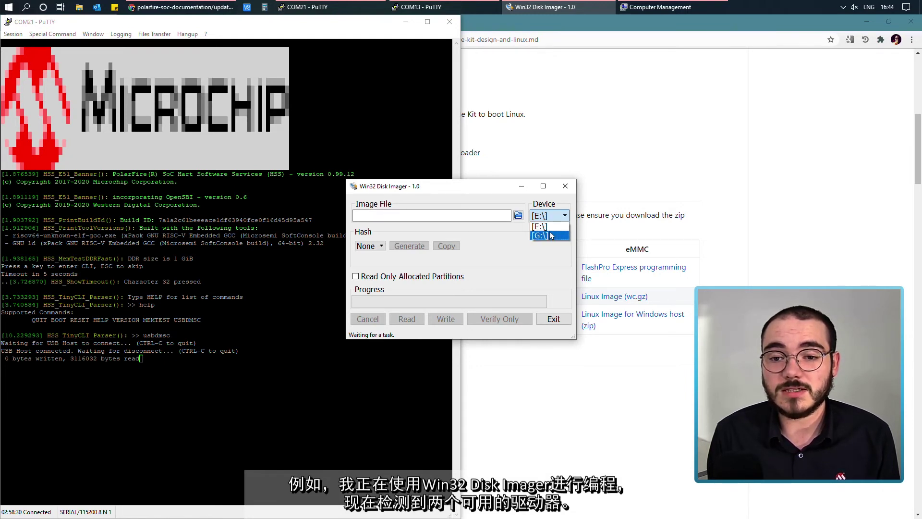
click(496, 247)
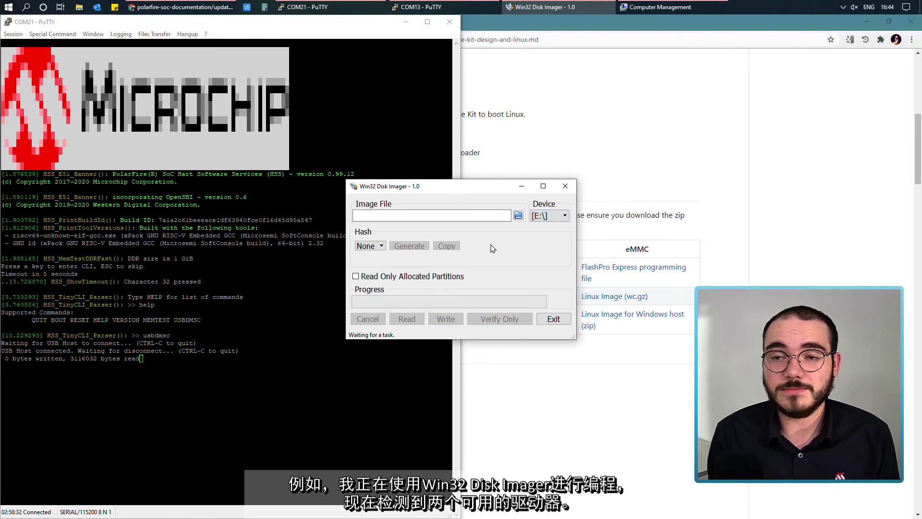
Switch to Computer Management and delete the 1.04 GB, 8 MB and boot partitions of removable Disk 2 in Disk Management
click(647, 9)
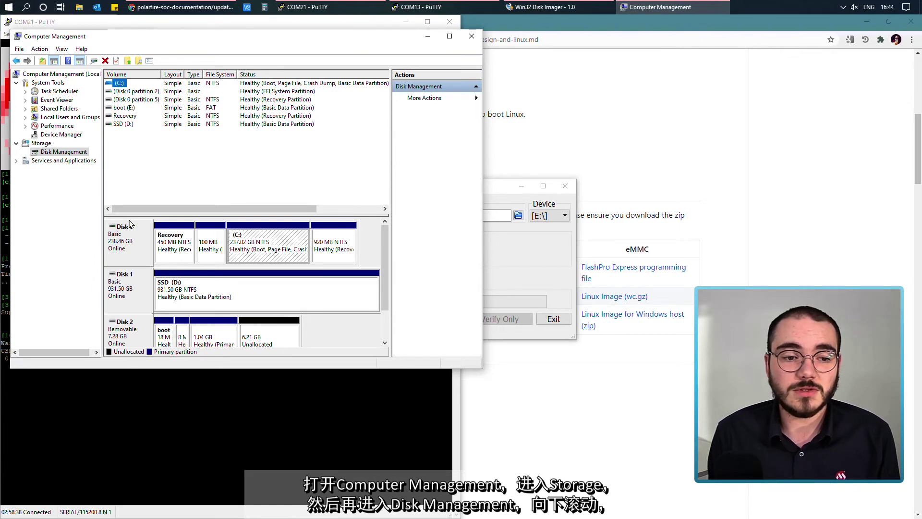
drag(383, 231, 382, 257)
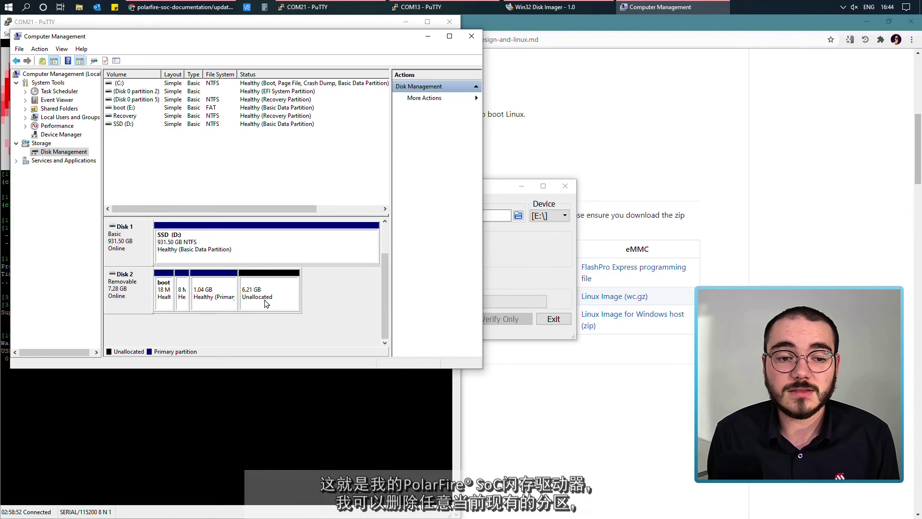
click(214, 306)
right_click(209, 308)
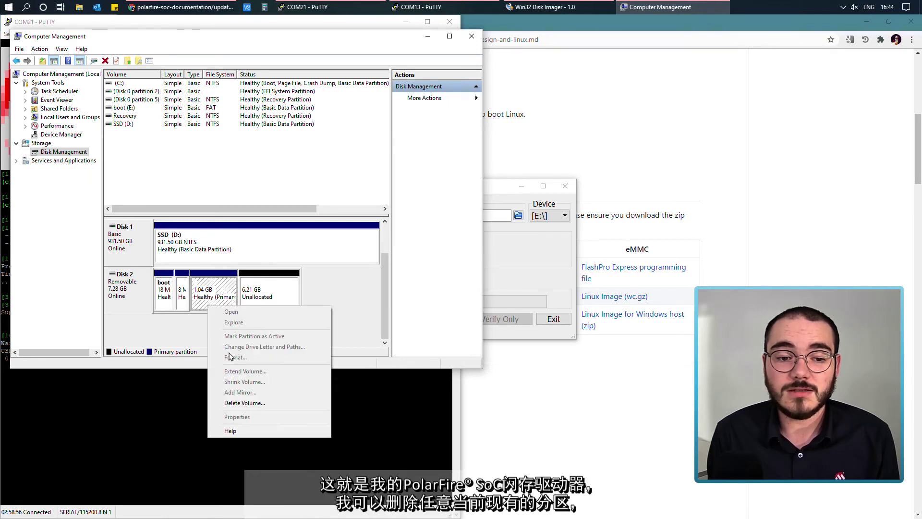
click(251, 403)
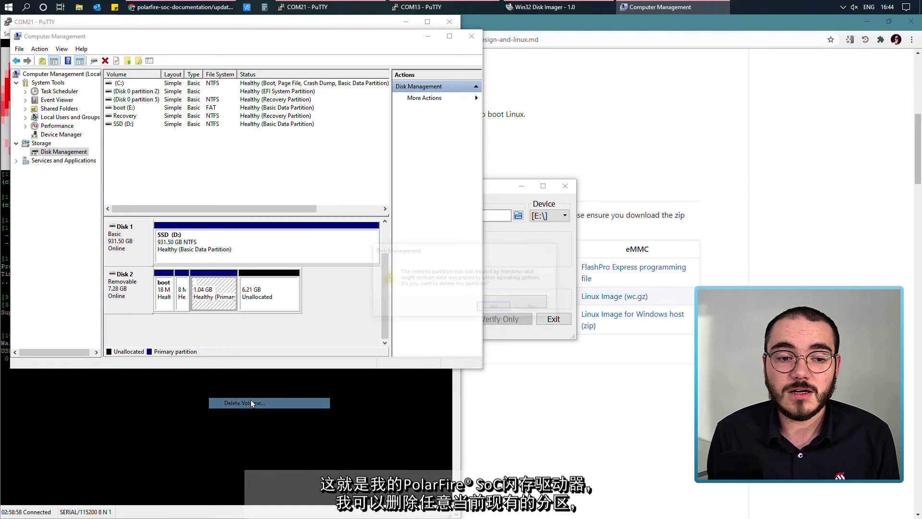
click(489, 306)
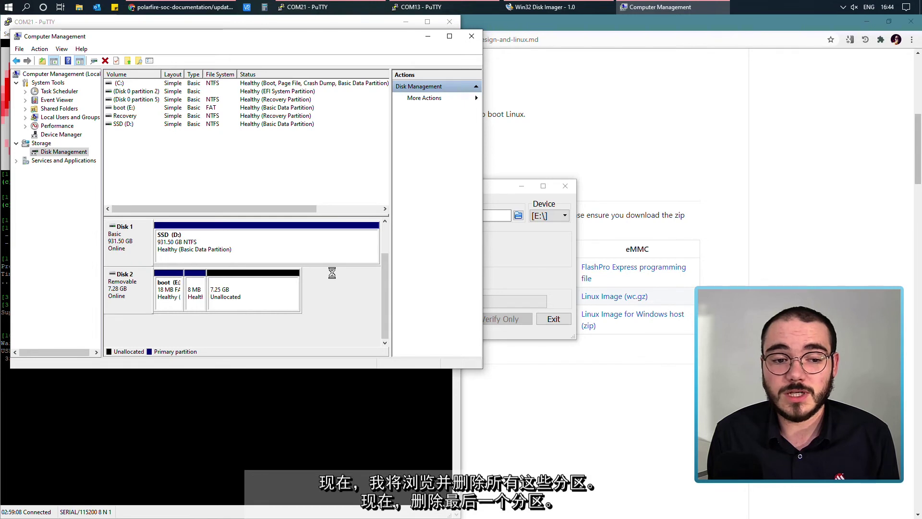
right_click(198, 291)
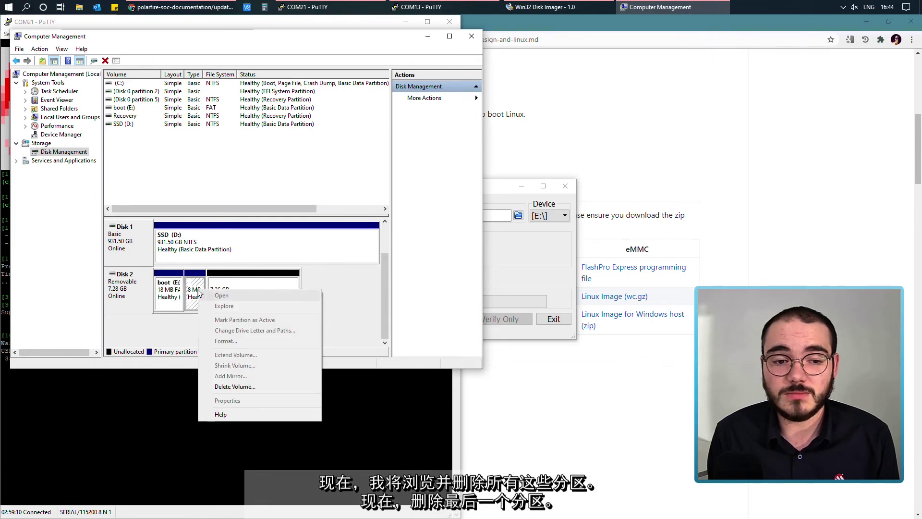
click(226, 386)
click(493, 310)
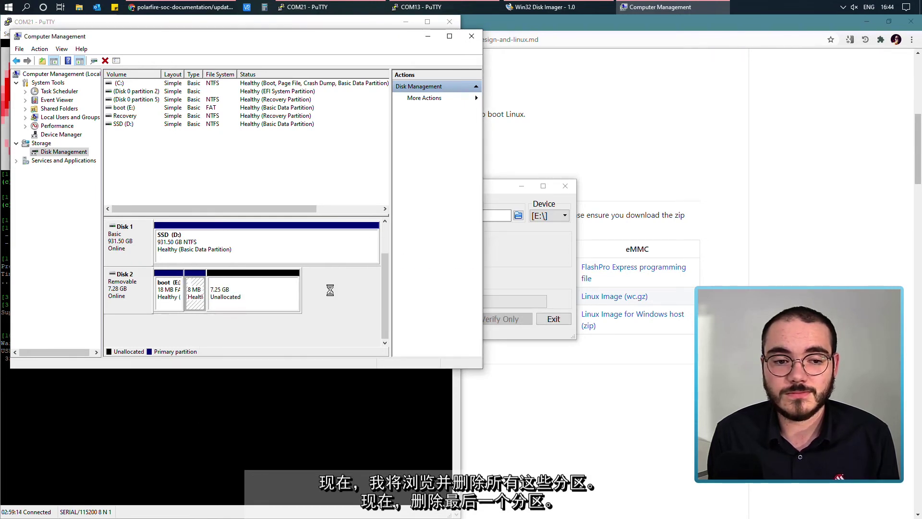
right_click(170, 308)
click(207, 407)
click(493, 308)
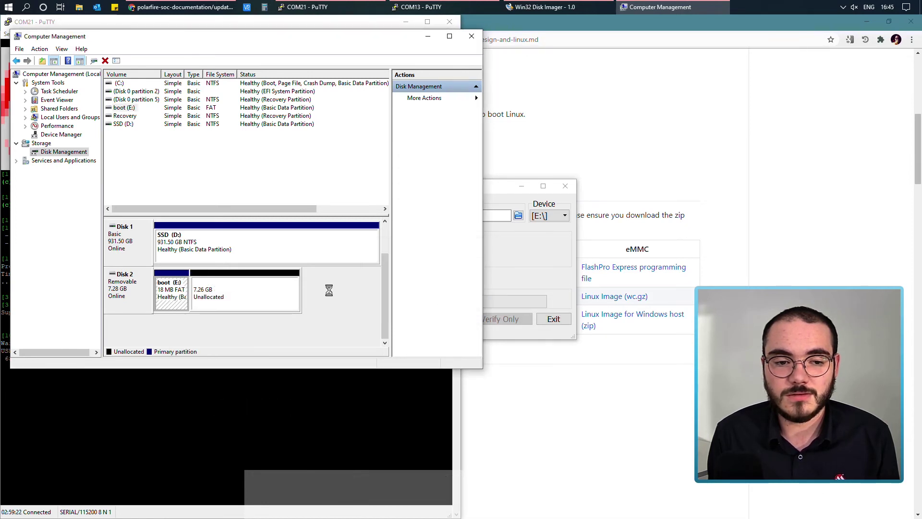
Create a new simple volume on Disk 2's unallocated space with the wizard defaults: 7456 MB, drive letter F, FAT32
right_click(209, 288)
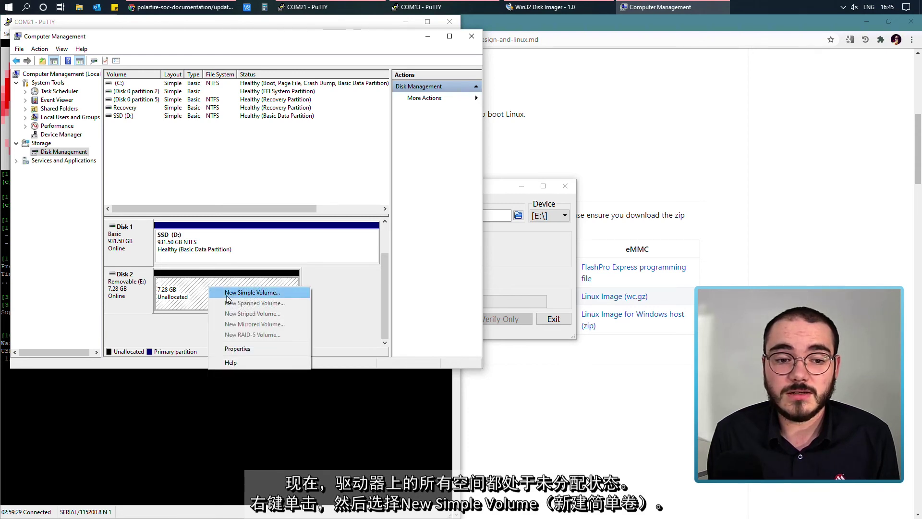
click(228, 294)
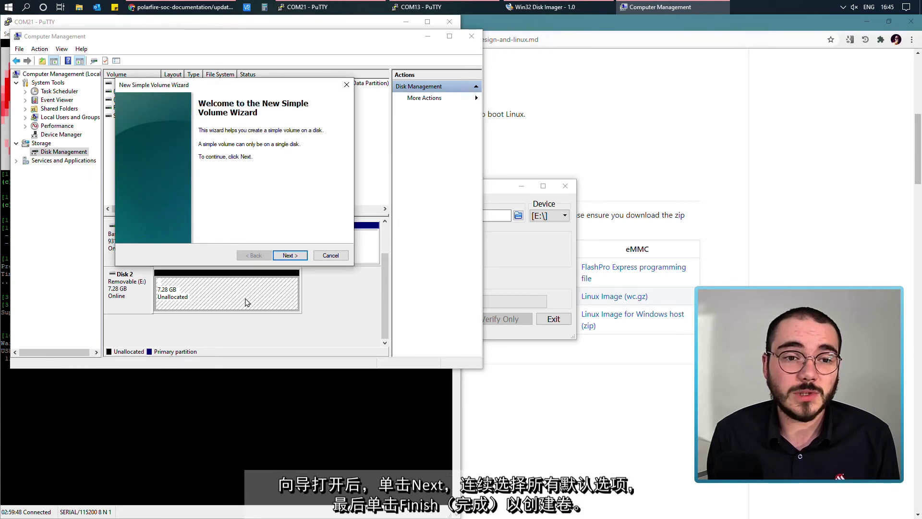
click(291, 255)
click(296, 256)
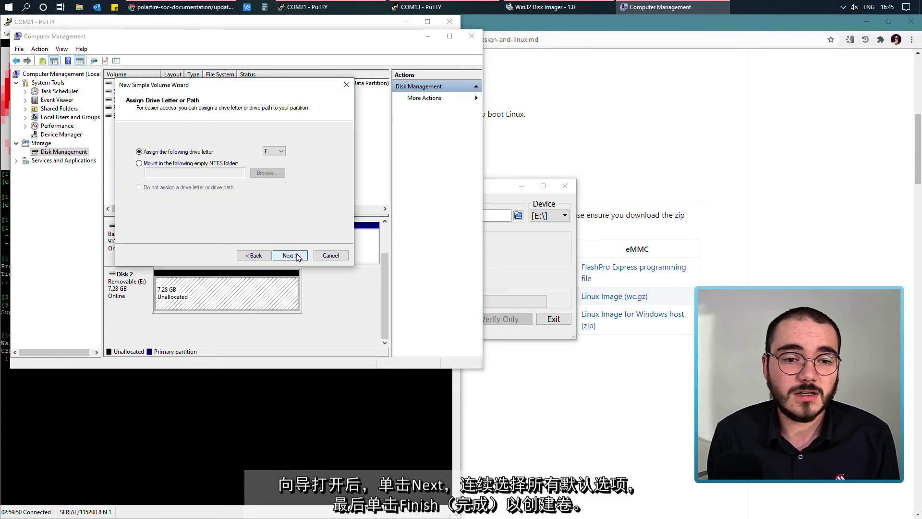
click(297, 256)
click(297, 256)
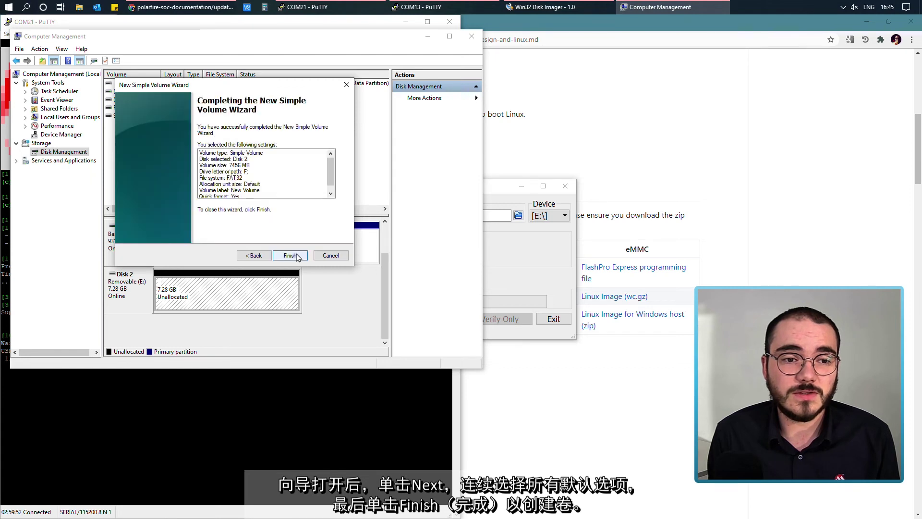
click(290, 255)
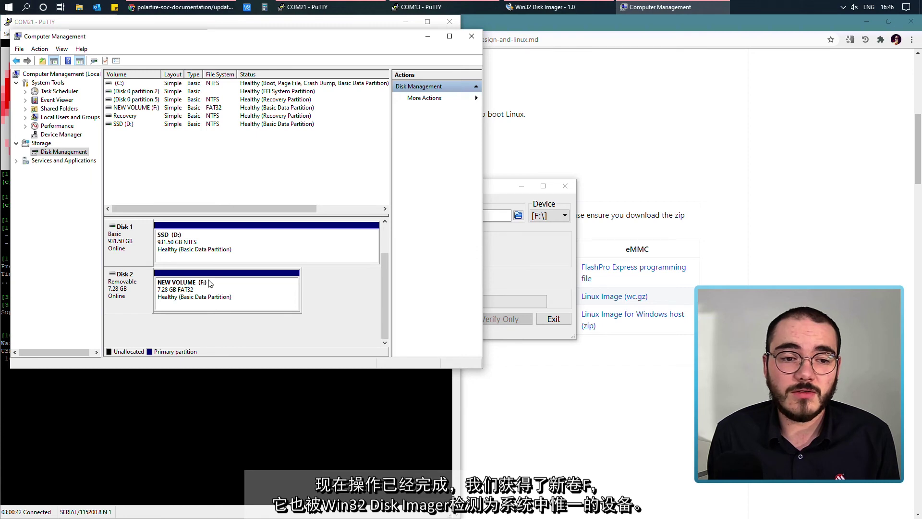
Switch to Win32 Disk Imager, close Computer Management, and load core-image-minimal-dev-icicle-kit-es-20200812.wic from the Icicle folder in Downloads, using the *.* file filter
click(513, 244)
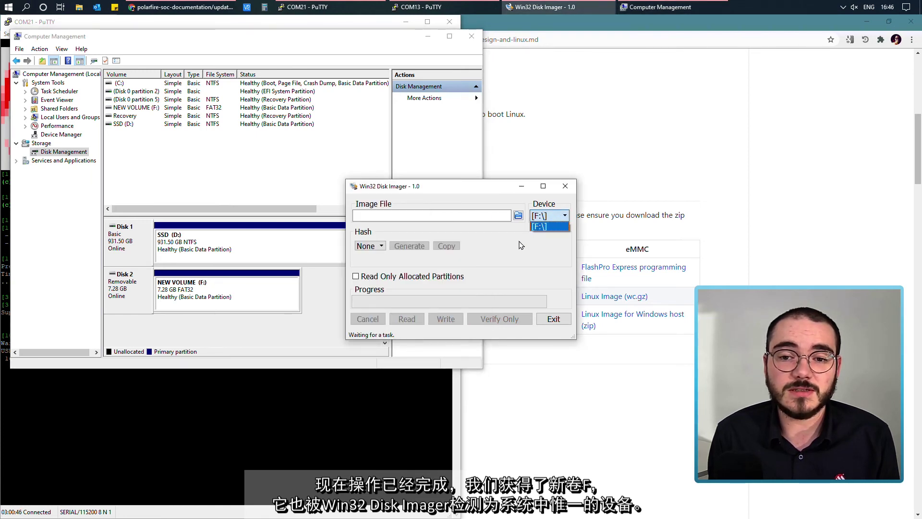
click(471, 36)
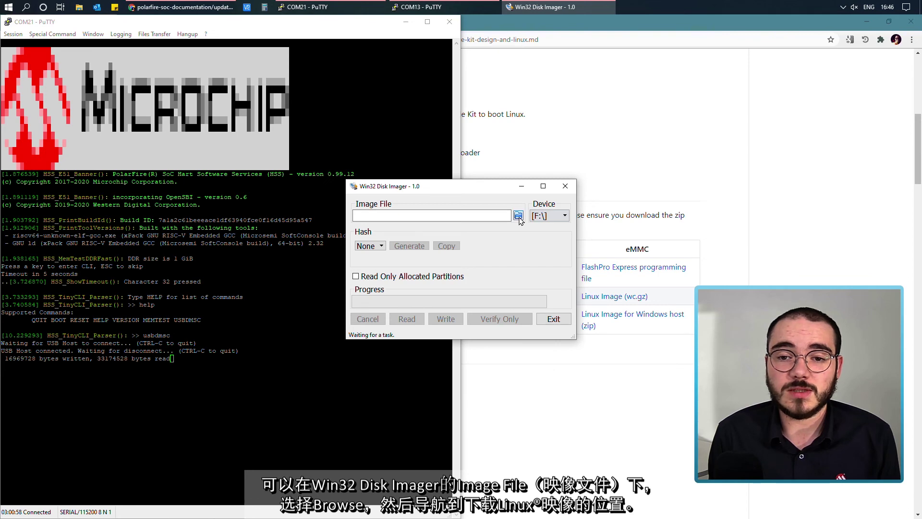
click(518, 217)
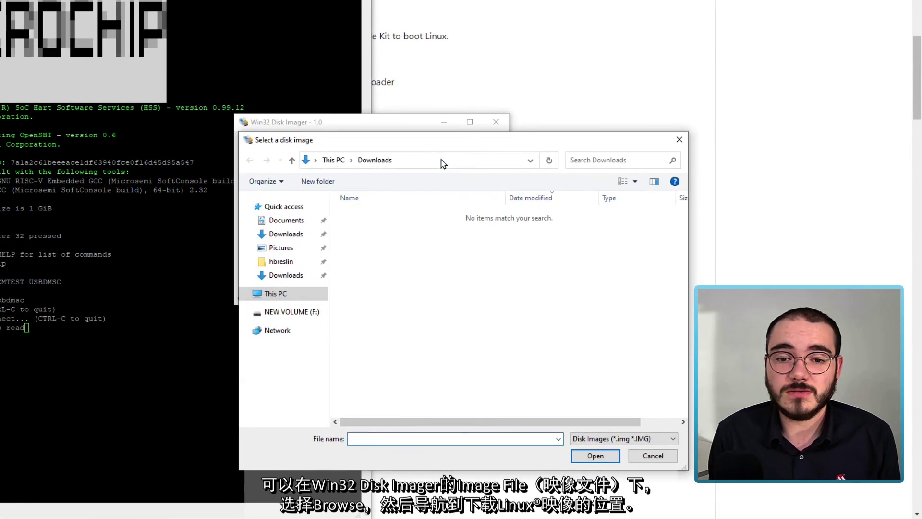
click(291, 277)
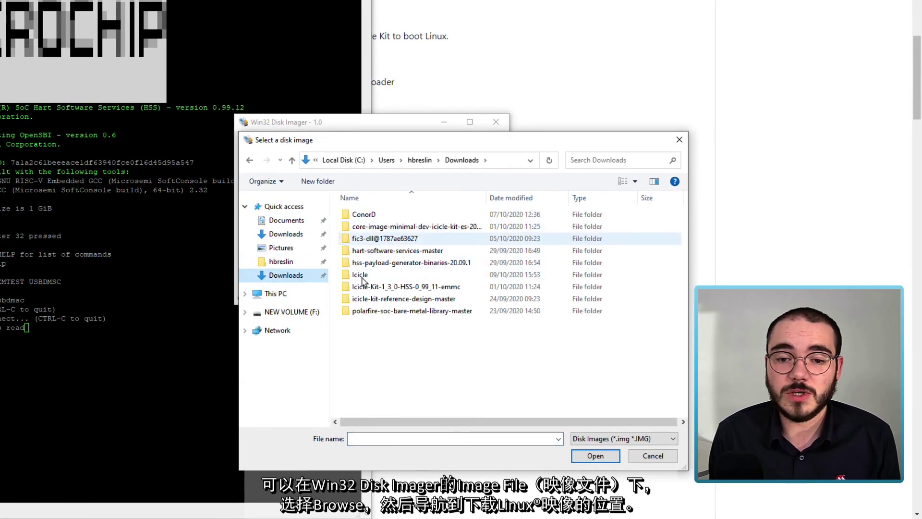
double_click(390, 274)
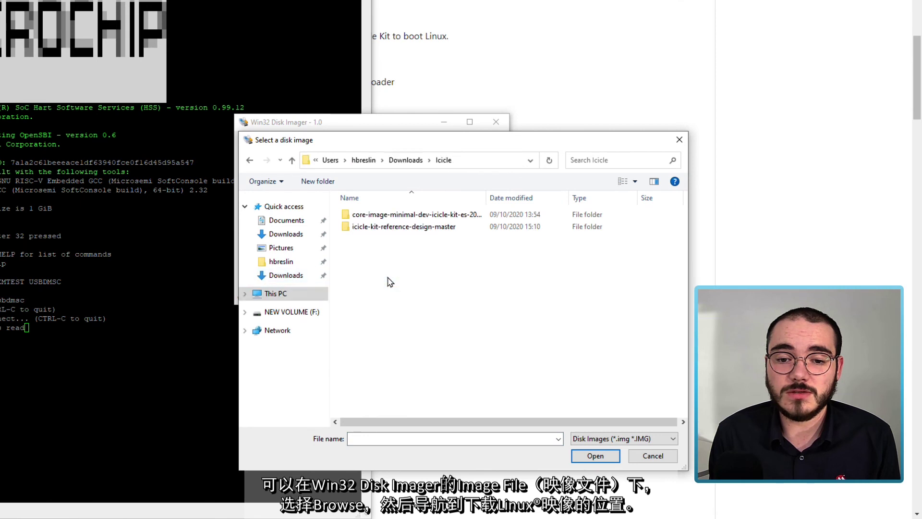
double_click(433, 214)
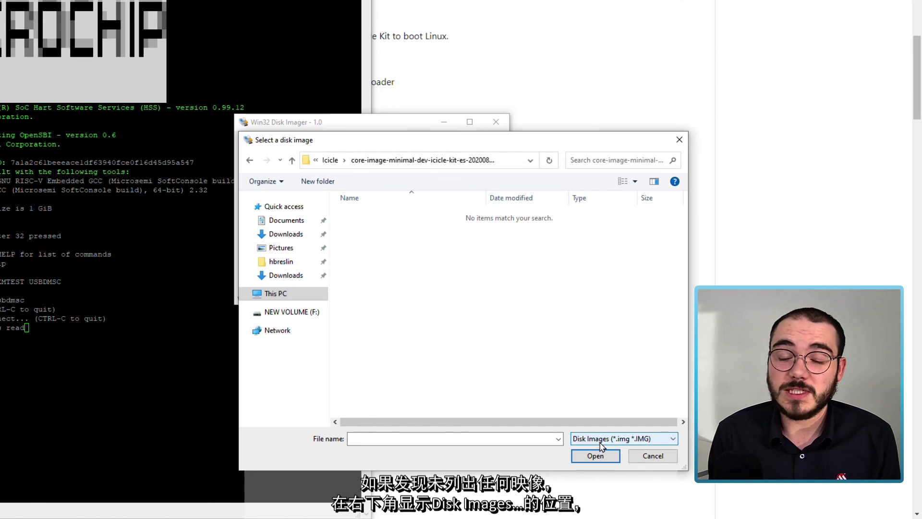
click(664, 439)
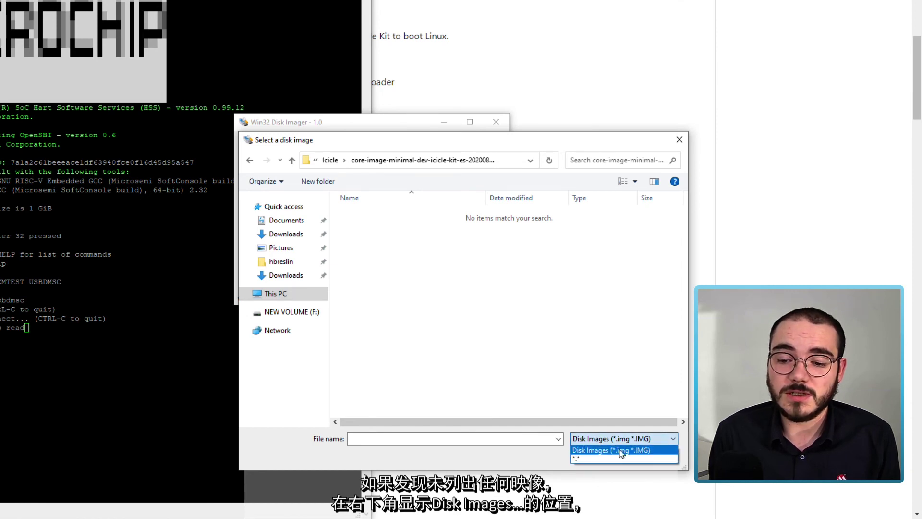
click(590, 459)
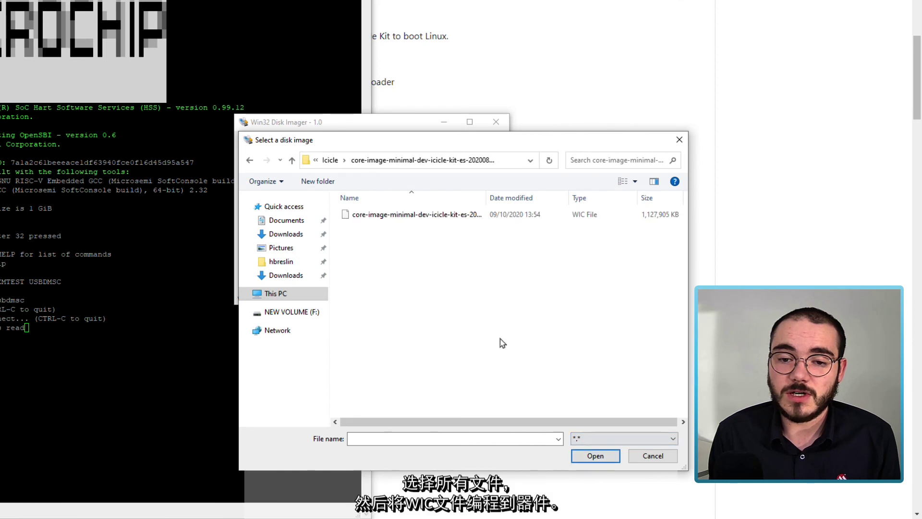
click(417, 220)
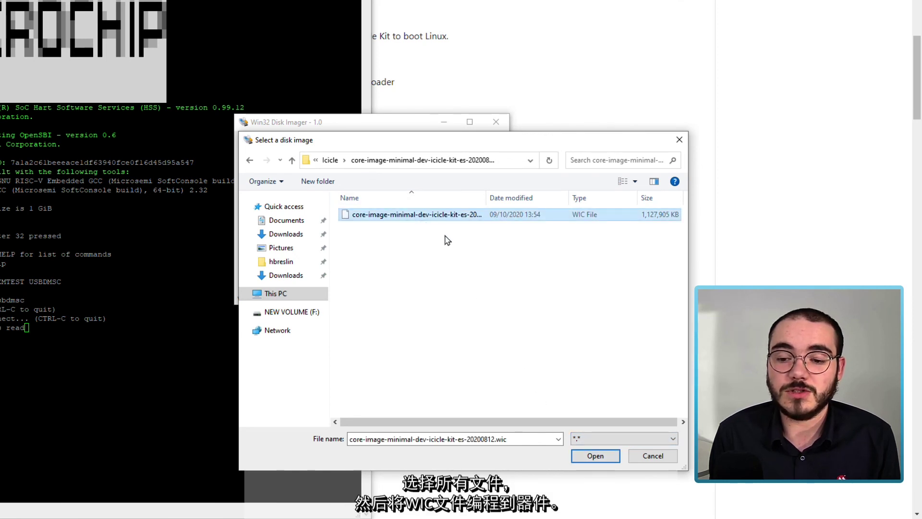
click(596, 455)
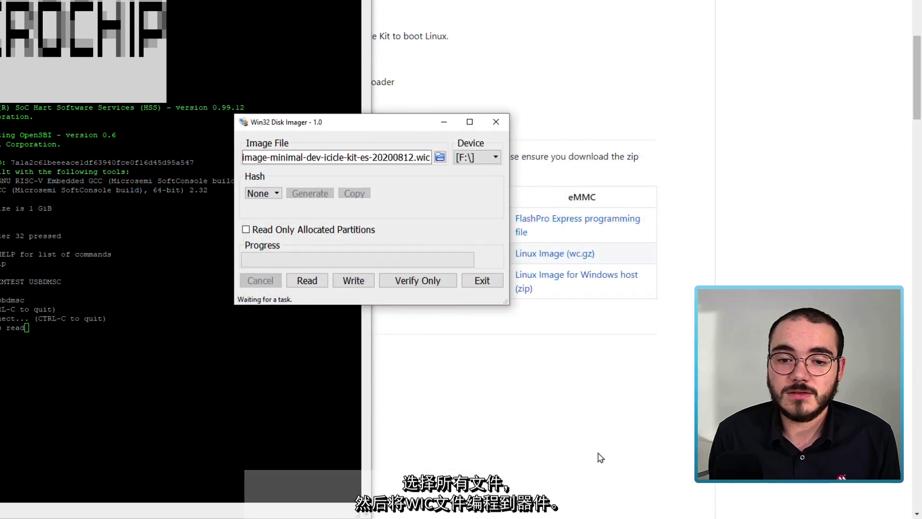
Write the loaded Linux image to device F:\, accepting the overwrite, and exit Win32 Disk Imager
click(349, 287)
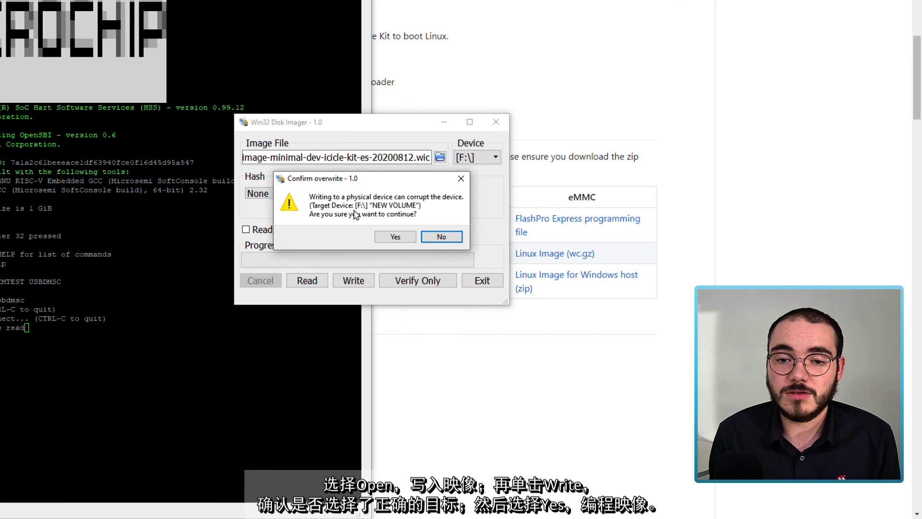
click(396, 238)
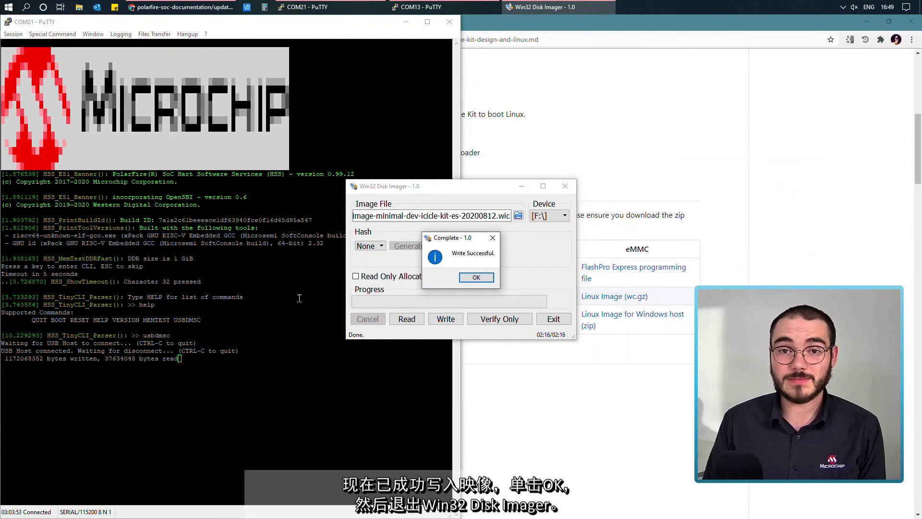
click(471, 277)
click(552, 320)
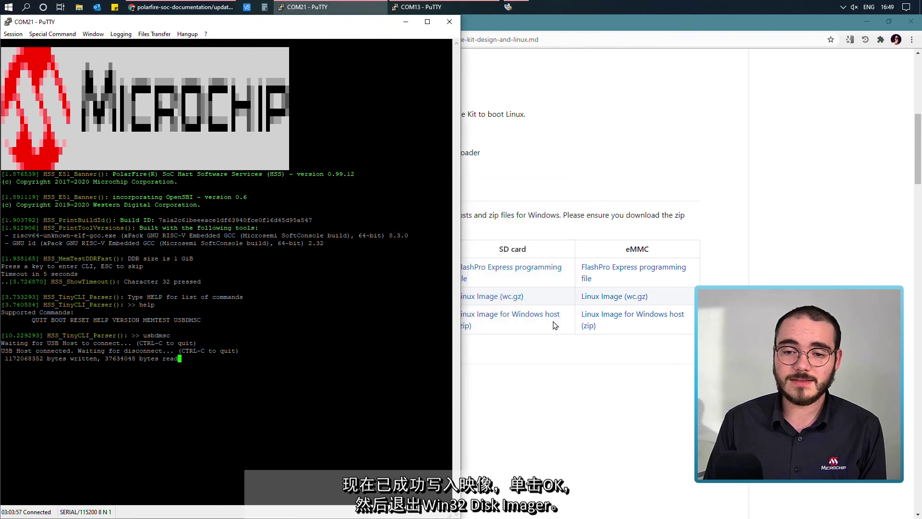
Safely eject the PolarFire SoC eMMC flash drive from Windows
click(842, 8)
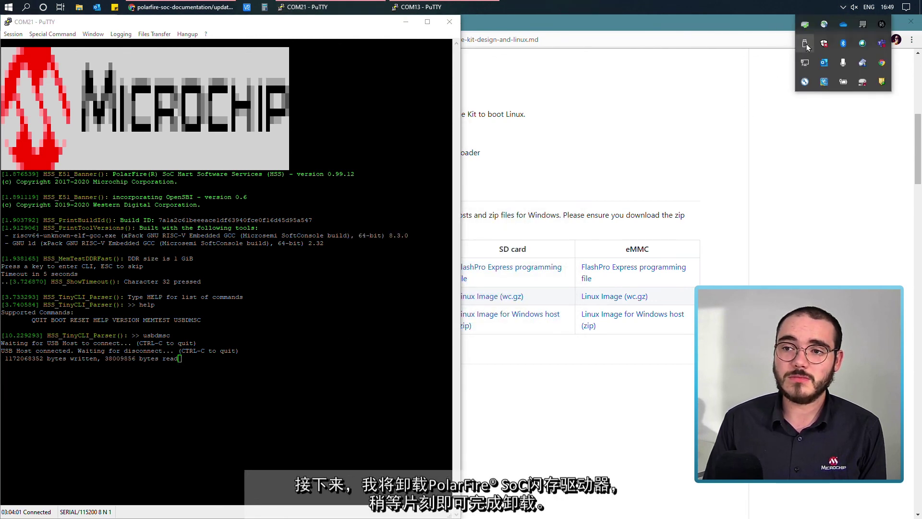
click(808, 47)
click(832, 66)
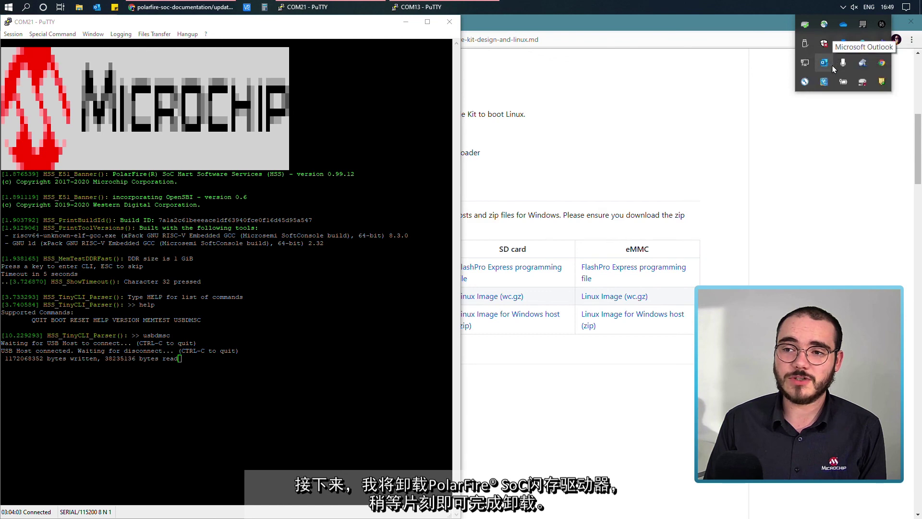
Switch to the COM21 PuTTY console, quit the usbdmsc service, and run boot to start Linux from the eMMC
click(220, 276)
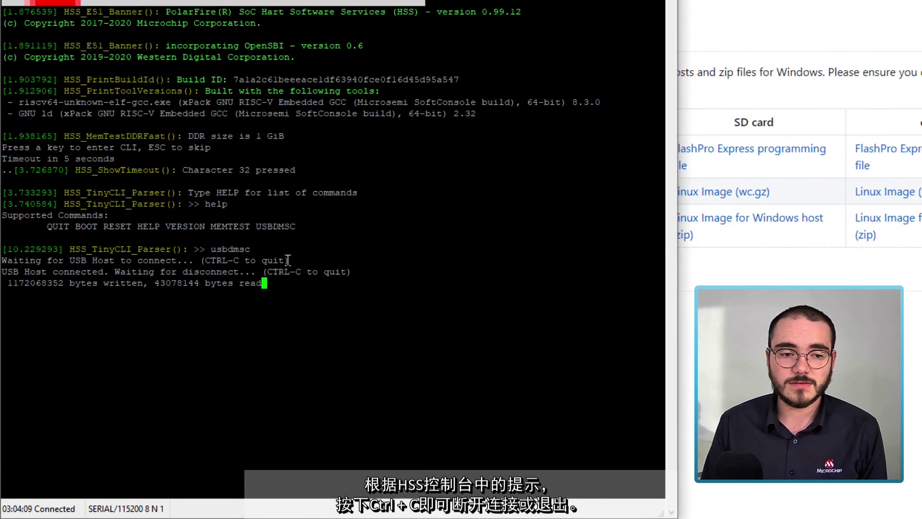
drag(288, 261, 199, 260)
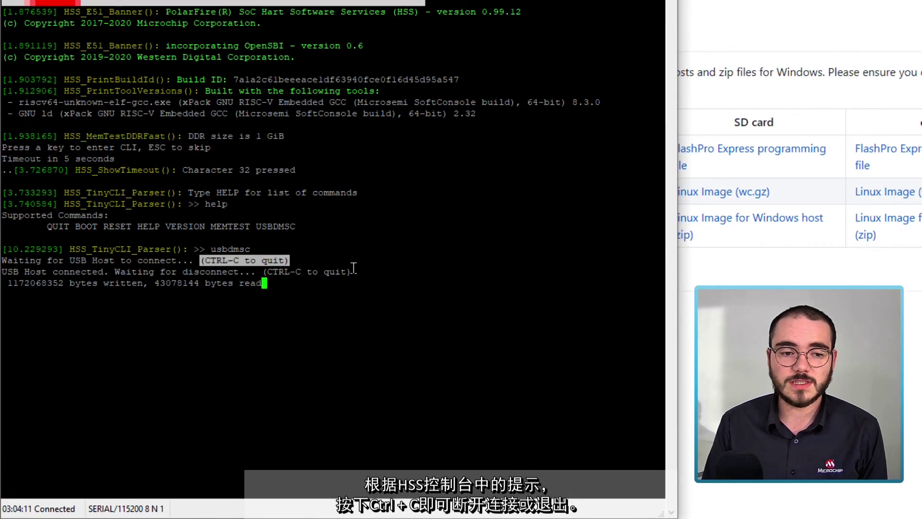
click(353, 268)
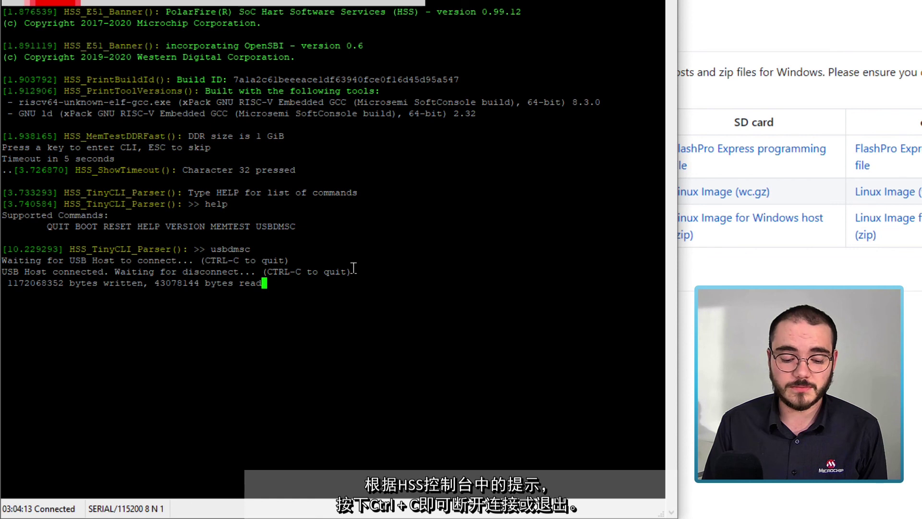
key(ctrl+c)
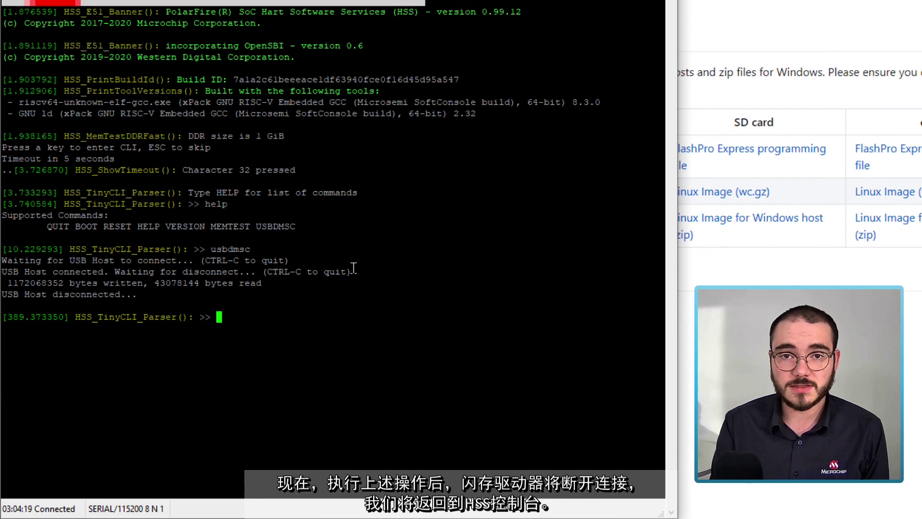
text(boot)
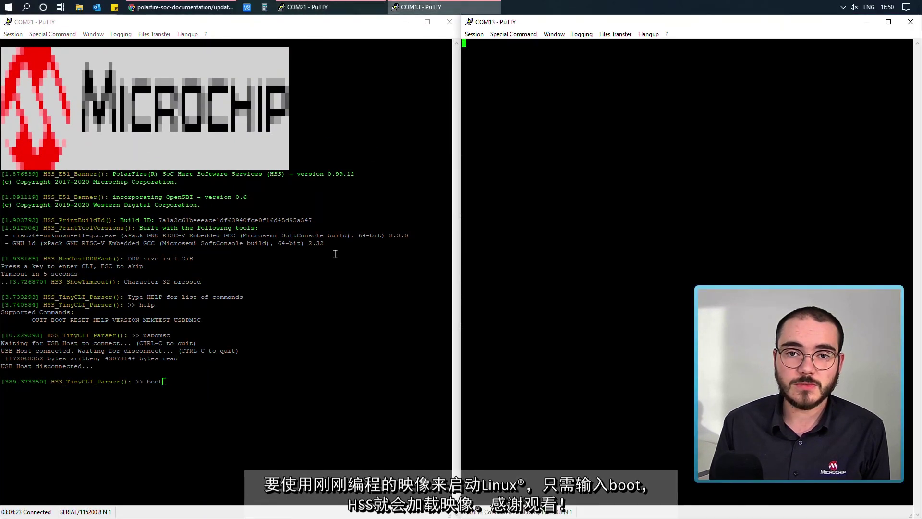
key(Return)
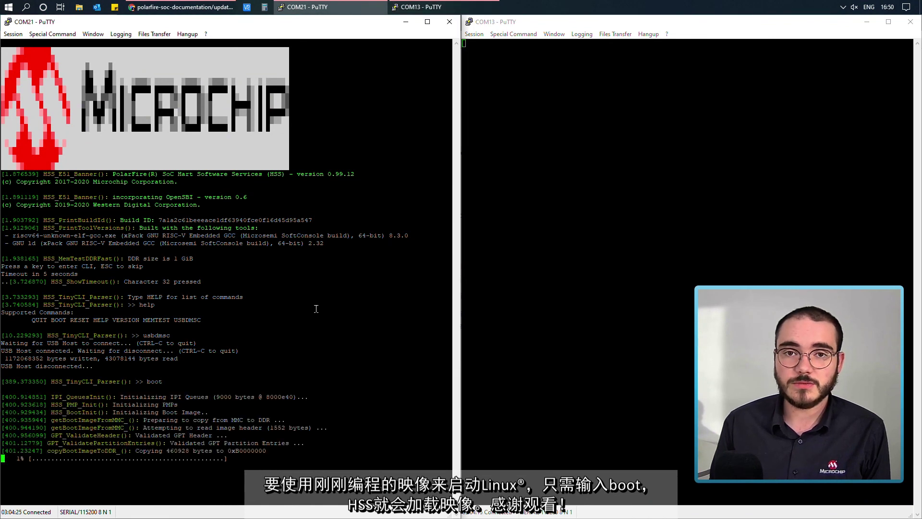